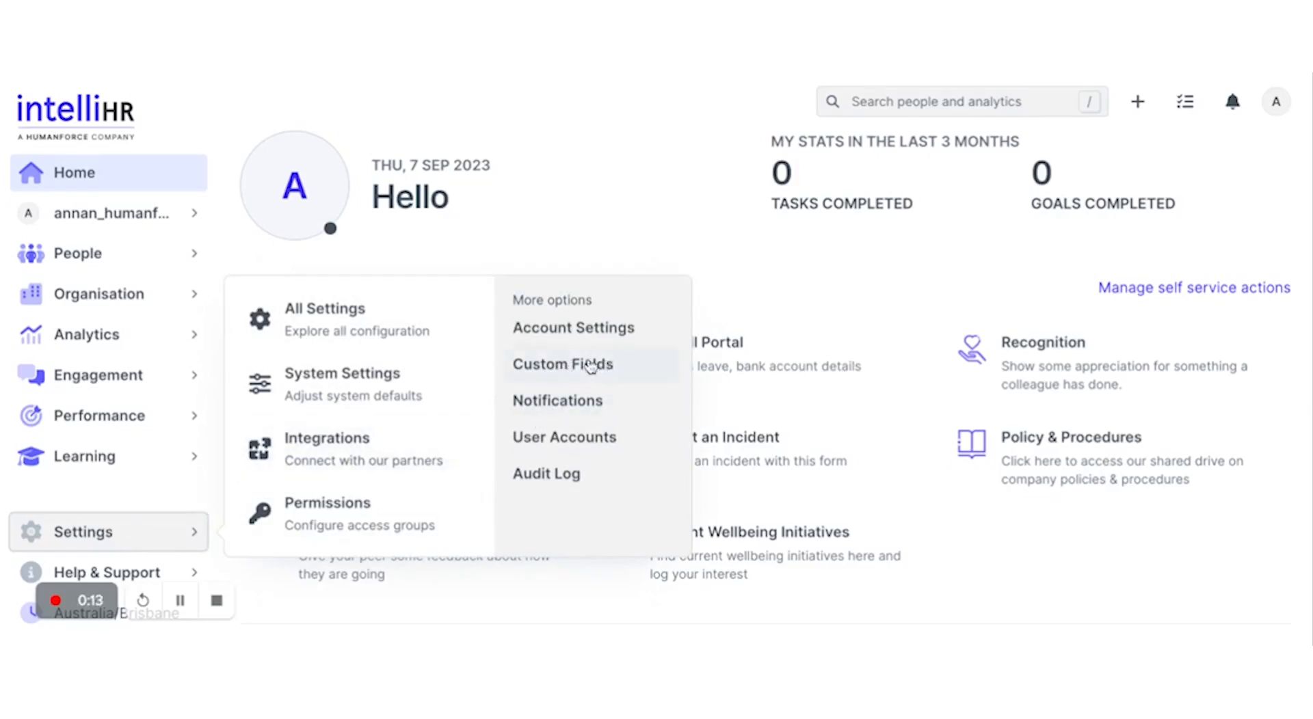
Step: Search All Settings for 'custom' and open the Custom Fields settings page
{"action": "left_click", "coordinate": [363, 313]}
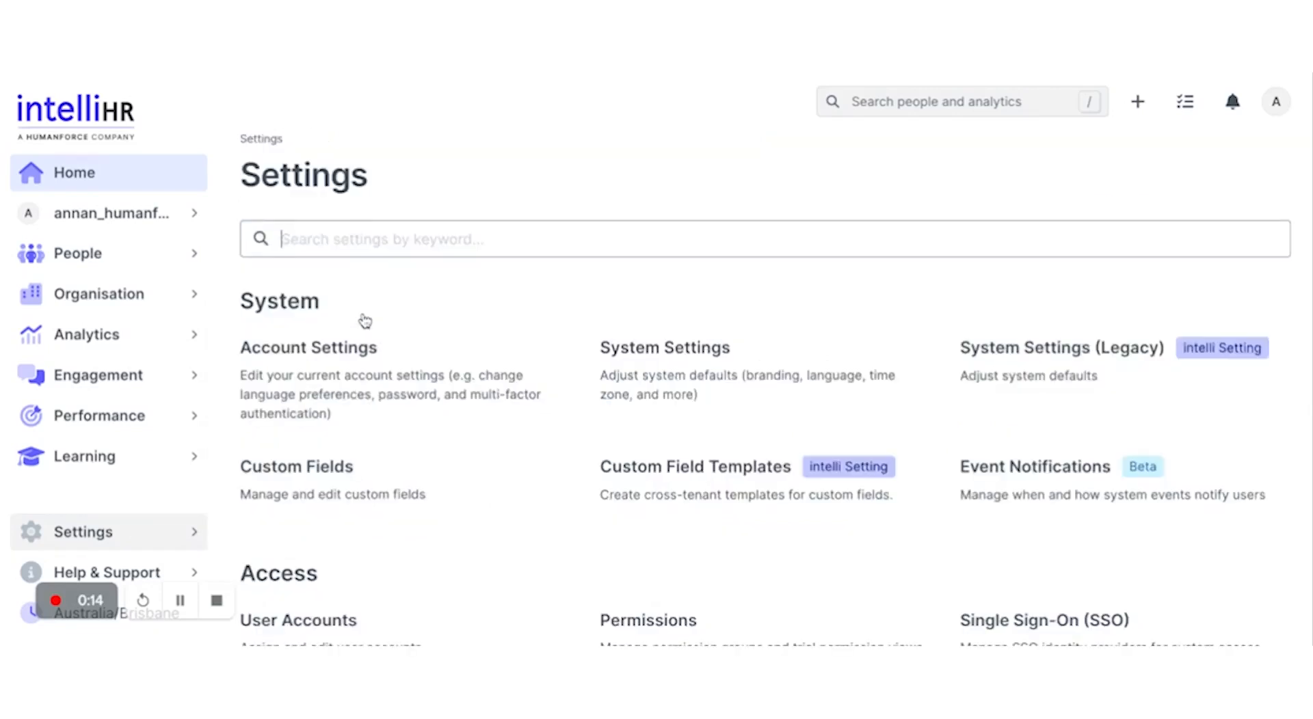
{"action": "key", "text": "Tab"}
{"action": "left_click", "coordinate": [346, 244]}
{"action": "type", "text": "custom"}
{"action": "left_click", "coordinate": [344, 351]}
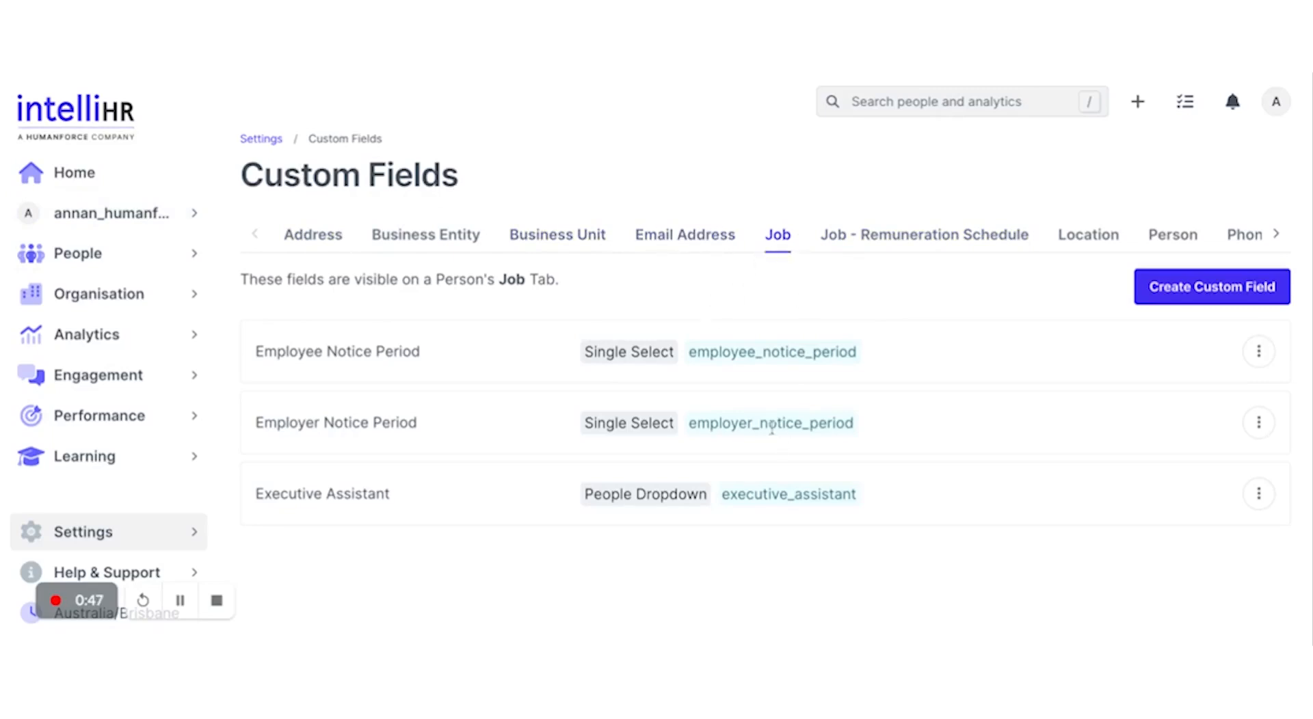
Step: Switch from Job - Remuneration Schedule to the Person custom fields and briefly expand Diversity
{"action": "left_click", "coordinate": [984, 245]}
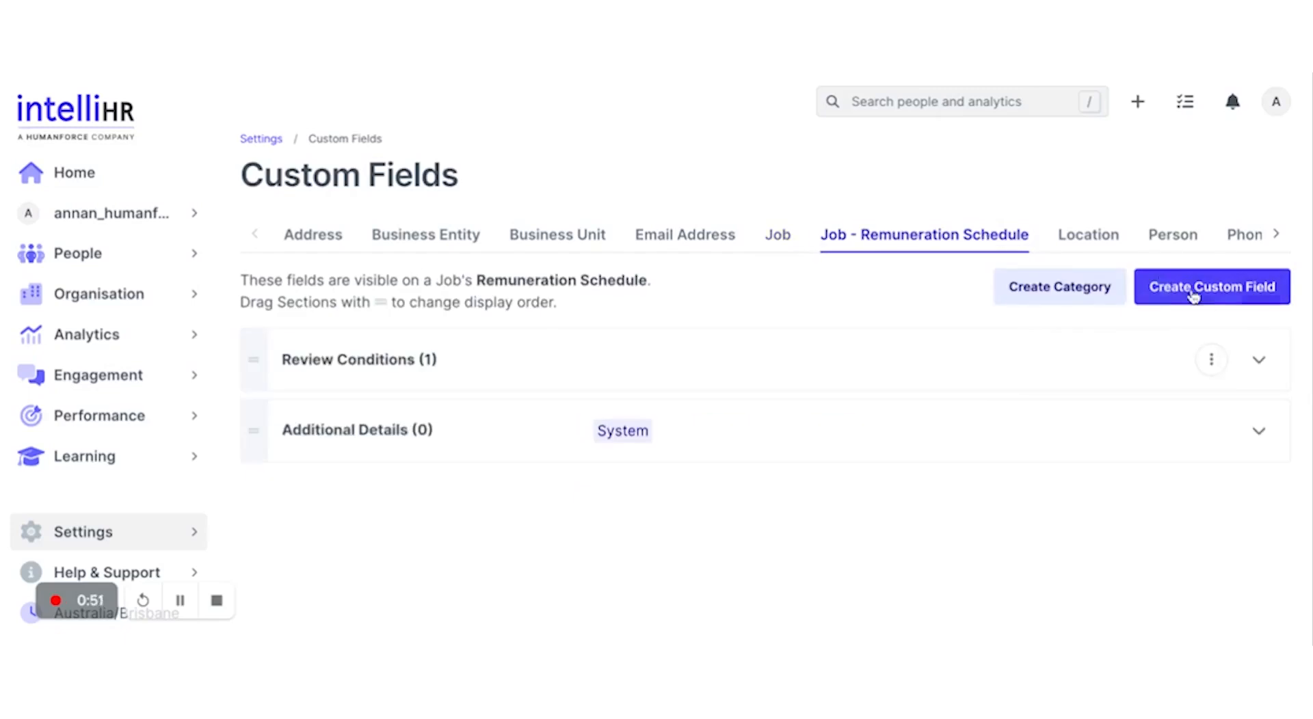
{"action": "left_click", "coordinate": [1178, 237]}
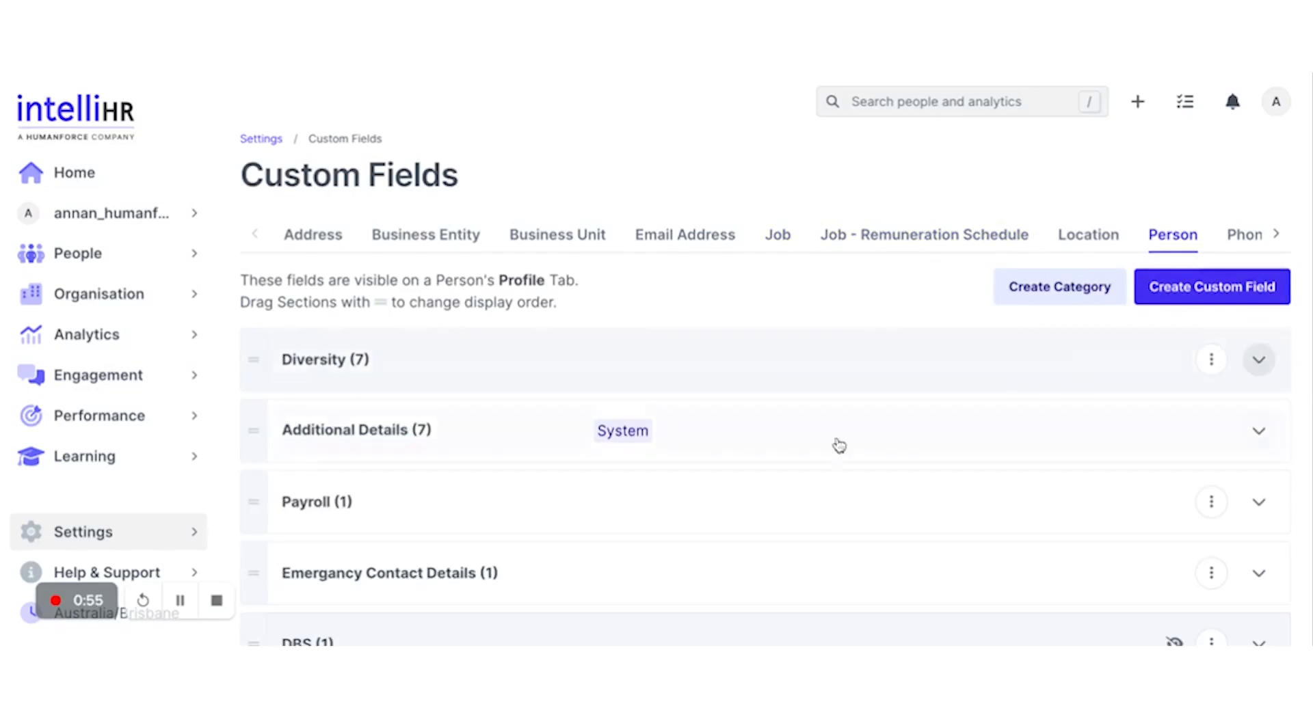
{"action": "scroll", "coordinate": [785, 496], "scroll_direction": "down", "scroll_amount": 2}
{"action": "scroll", "coordinate": [786, 496], "scroll_direction": "up", "scroll_amount": 2}
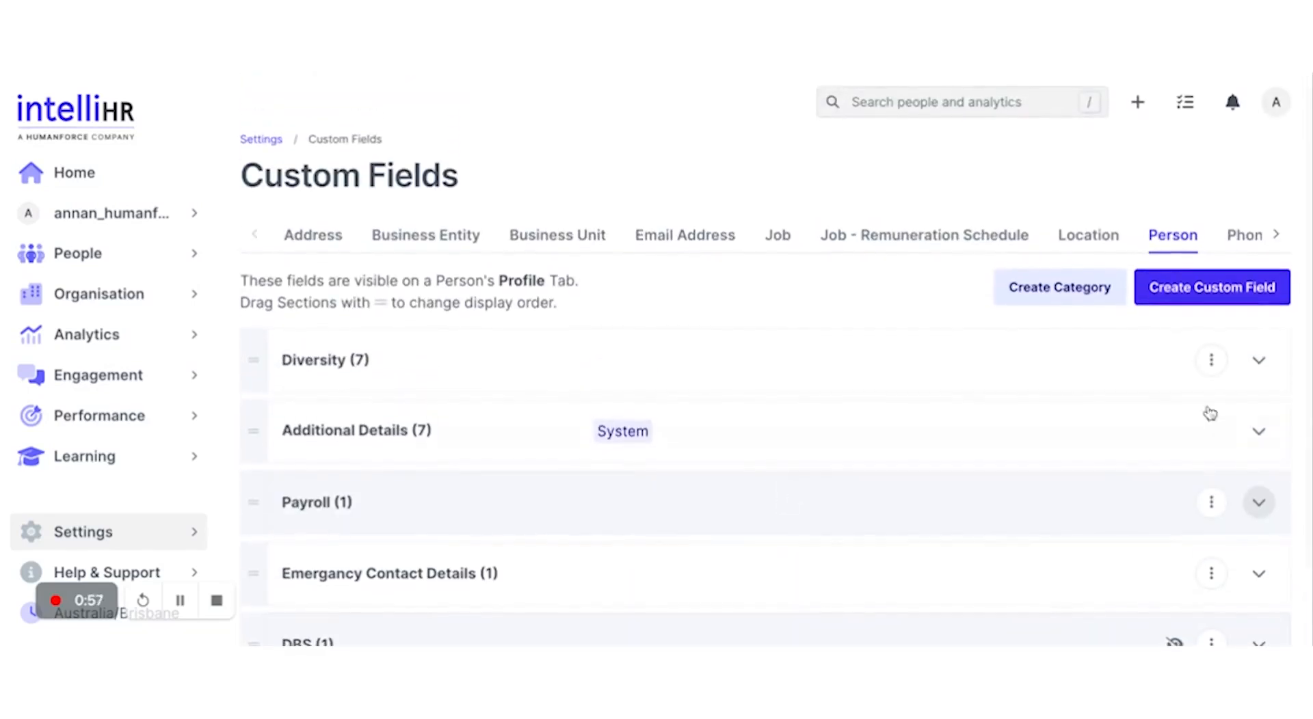
{"action": "left_click", "coordinate": [1259, 360]}
{"action": "scroll", "coordinate": [918, 431], "scroll_direction": "down", "scroll_amount": 3}
{"action": "scroll", "coordinate": [918, 431], "scroll_direction": "down", "scroll_amount": 4}
{"action": "scroll", "coordinate": [917, 428], "scroll_direction": "up", "scroll_amount": 5}
{"action": "scroll", "coordinate": [917, 428], "scroll_direction": "up", "scroll_amount": 2}
{"action": "left_click", "coordinate": [1259, 360]}
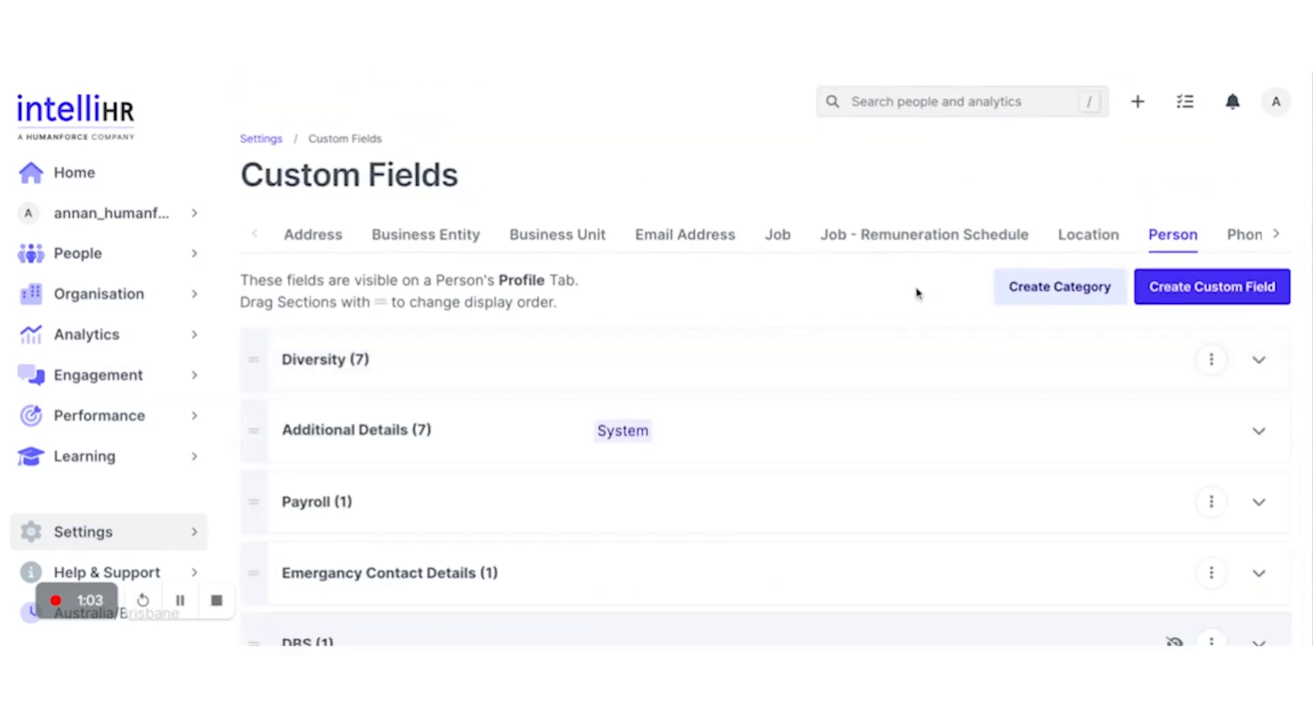
Step: Start a new custom field named 'DBS Number'
{"action": "left_click", "coordinate": [1214, 292]}
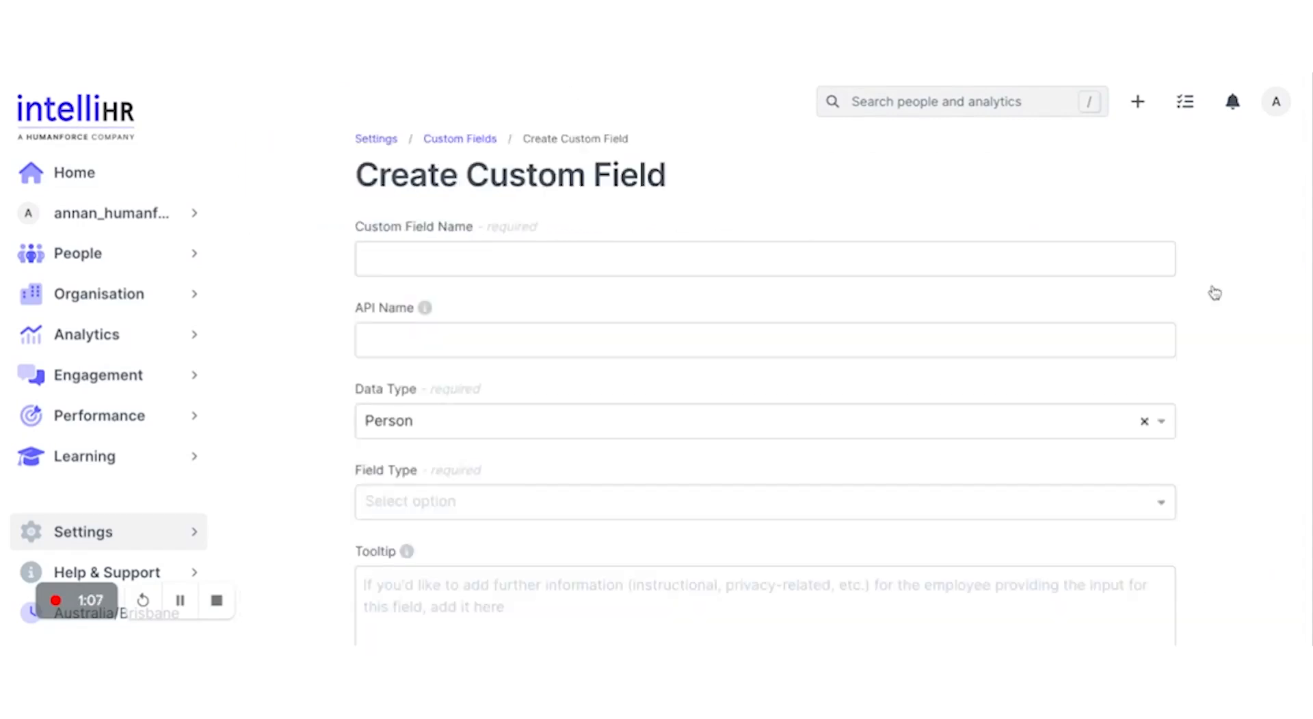
{"action": "left_click", "coordinate": [787, 258]}
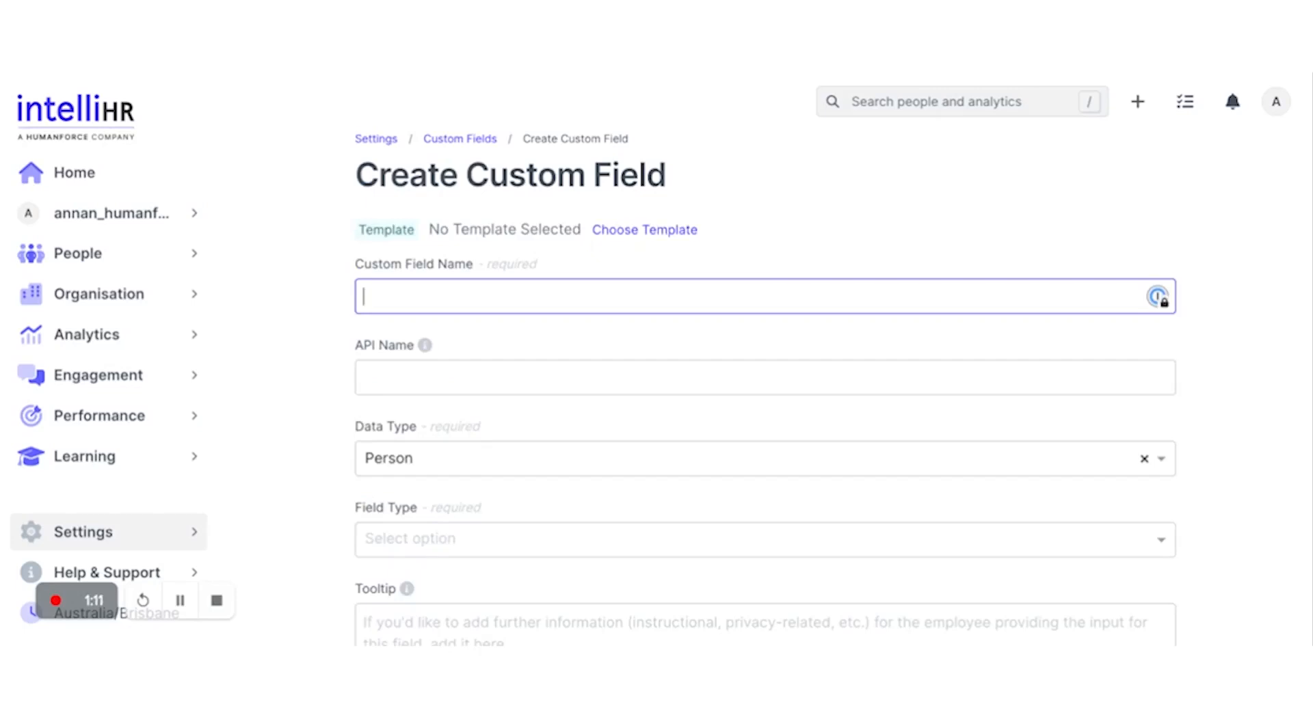
{"action": "type", "text": "DBS Number"}
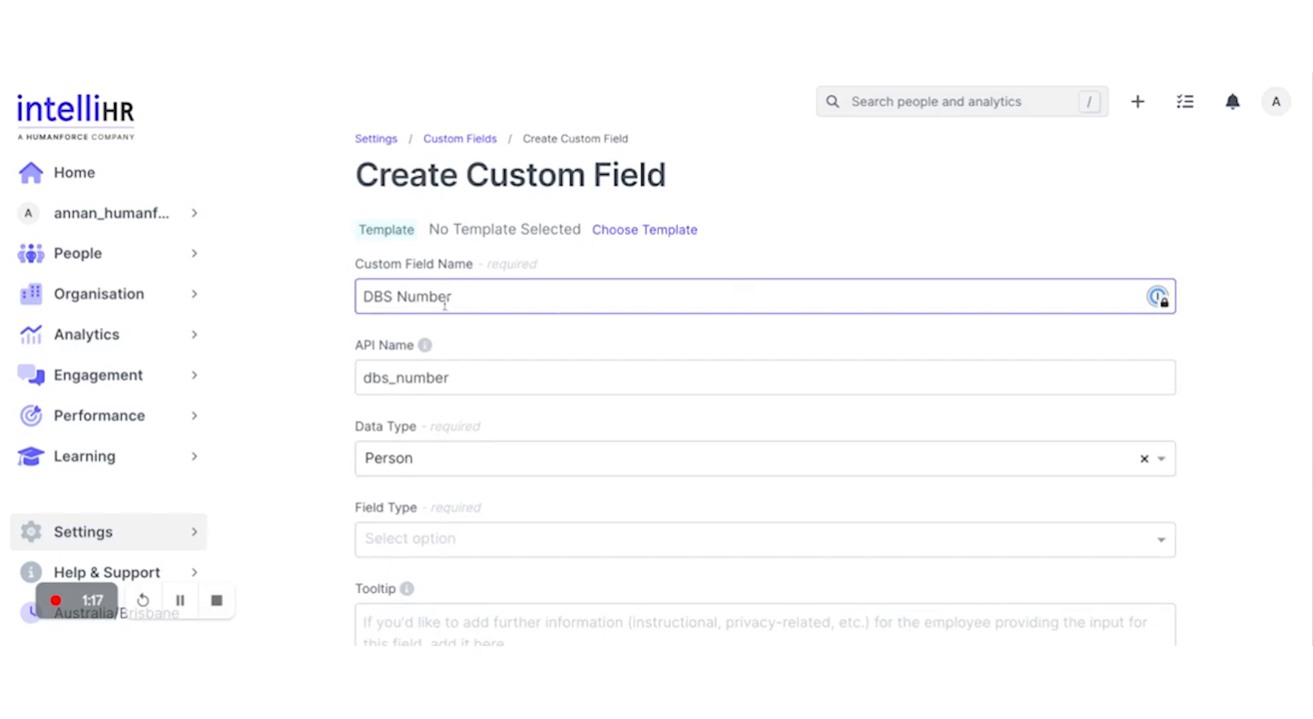
{"action": "scroll", "coordinate": [460, 379], "scroll_direction": "down", "scroll_amount": 2}
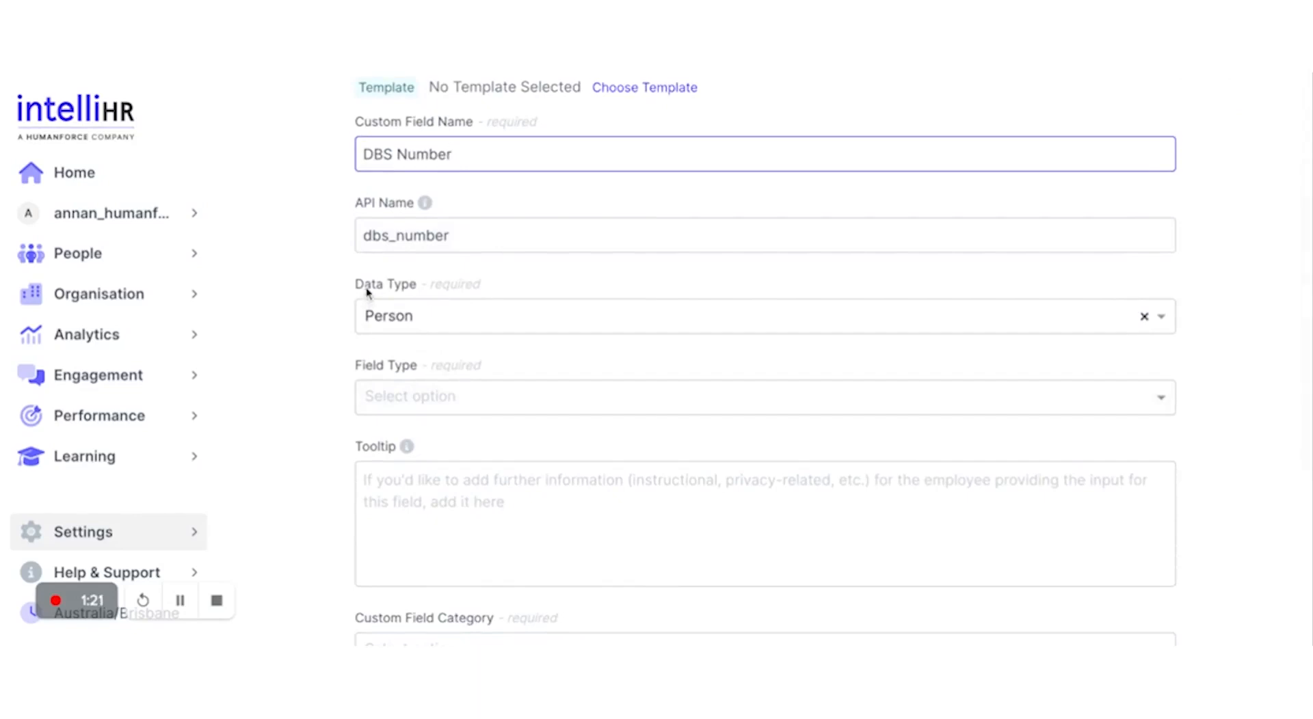
Step: Keep the field's data type as Person after briefly picking Location
{"action": "left_click", "coordinate": [452, 316]}
{"action": "left_click", "coordinate": [461, 352]}
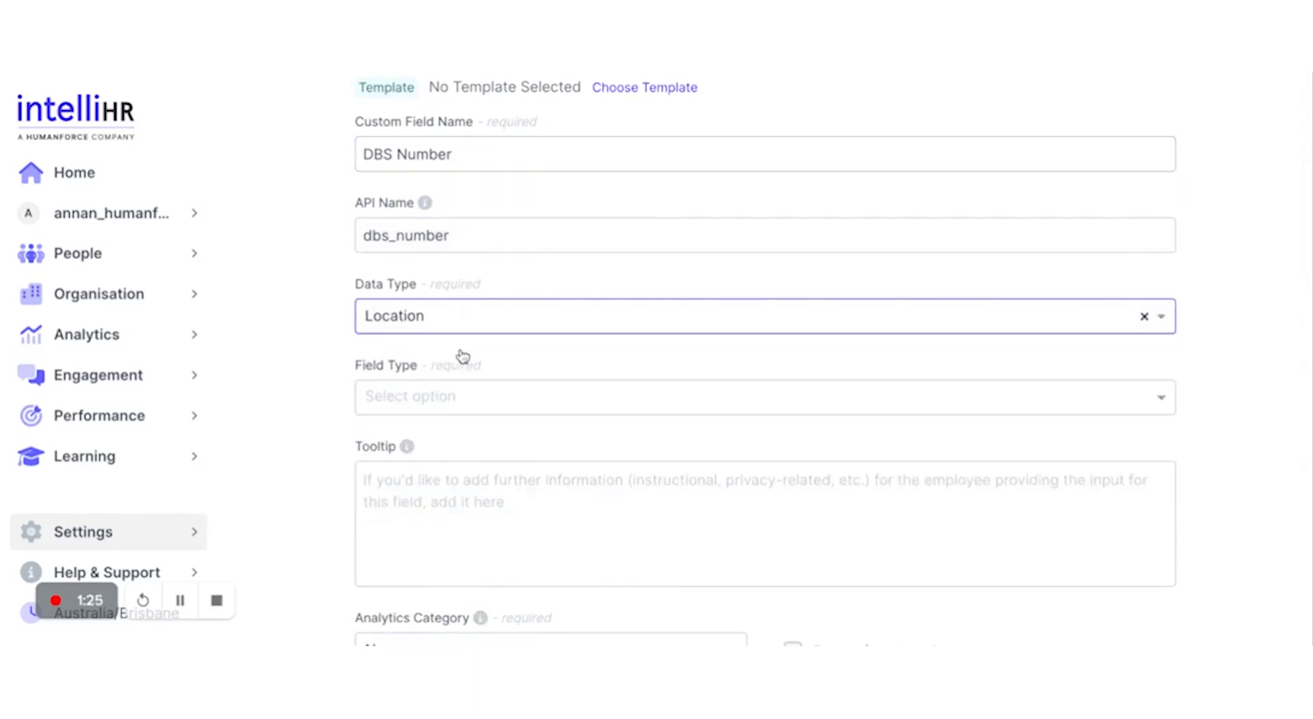
{"action": "left_click", "coordinate": [451, 316]}
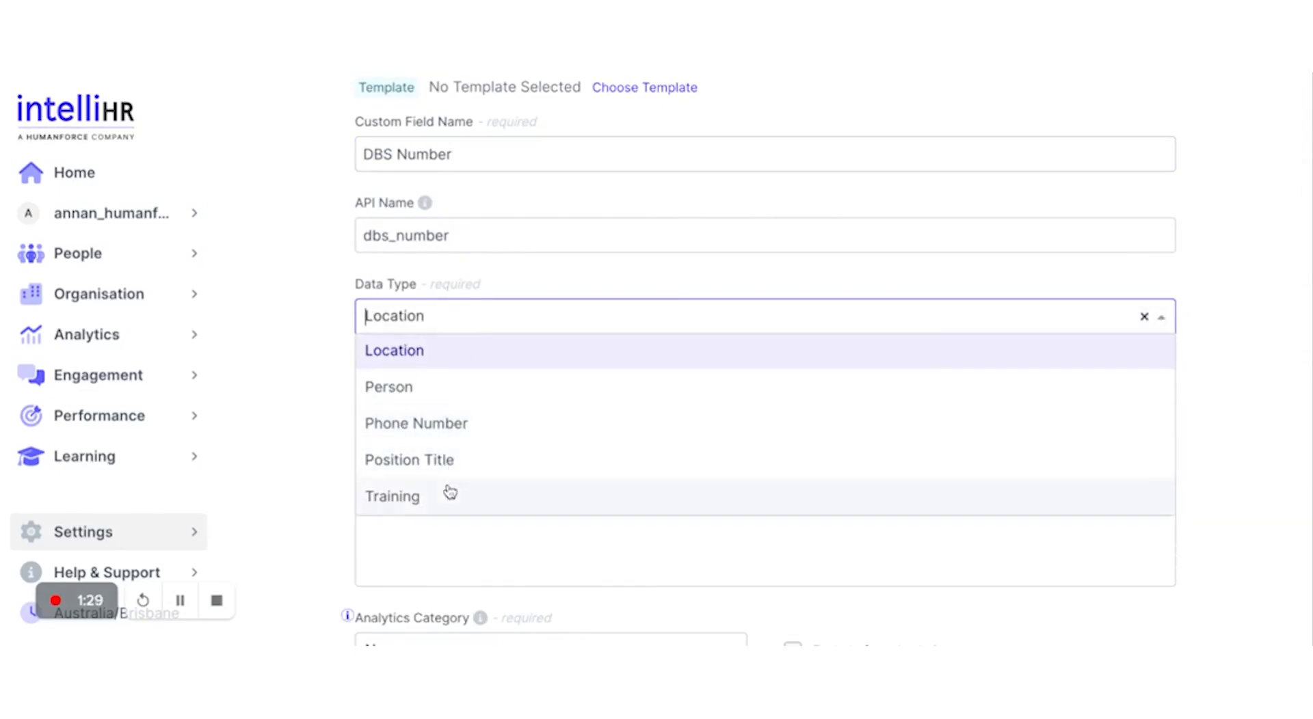
{"action": "left_click", "coordinate": [438, 389]}
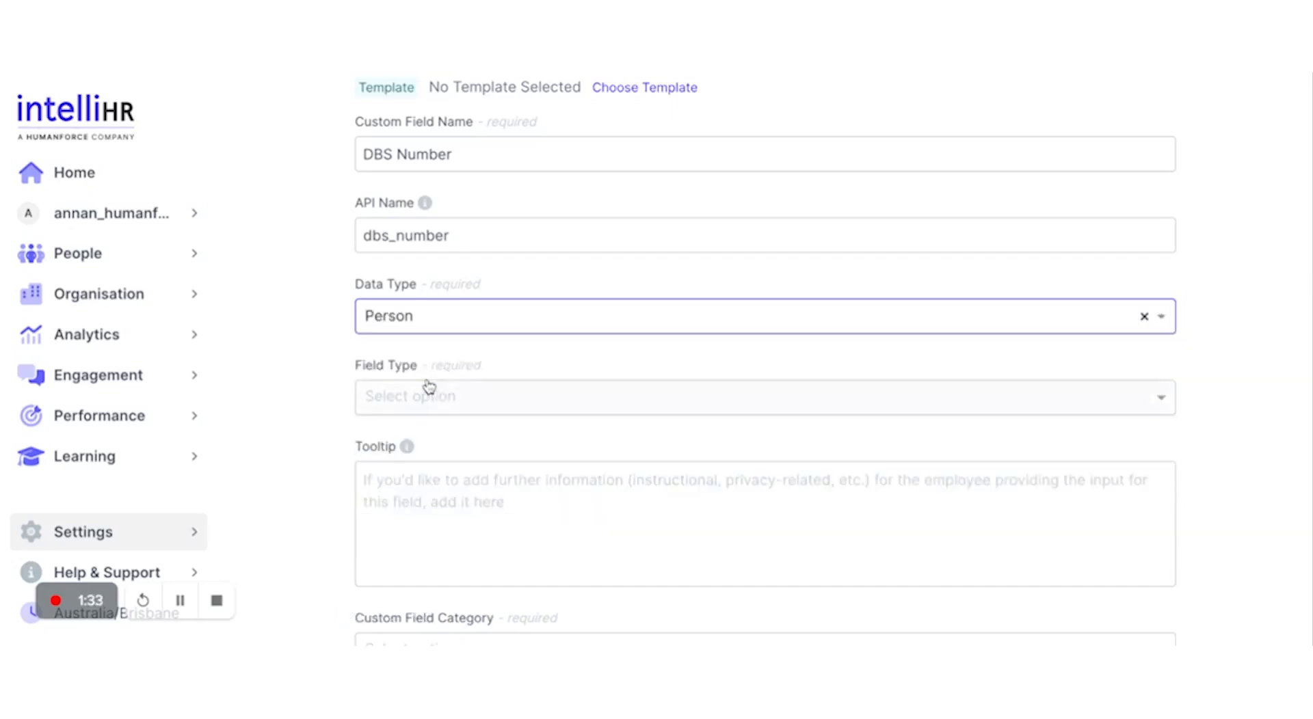
{"action": "scroll", "coordinate": [663, 413], "scroll_direction": "down", "scroll_amount": 2}
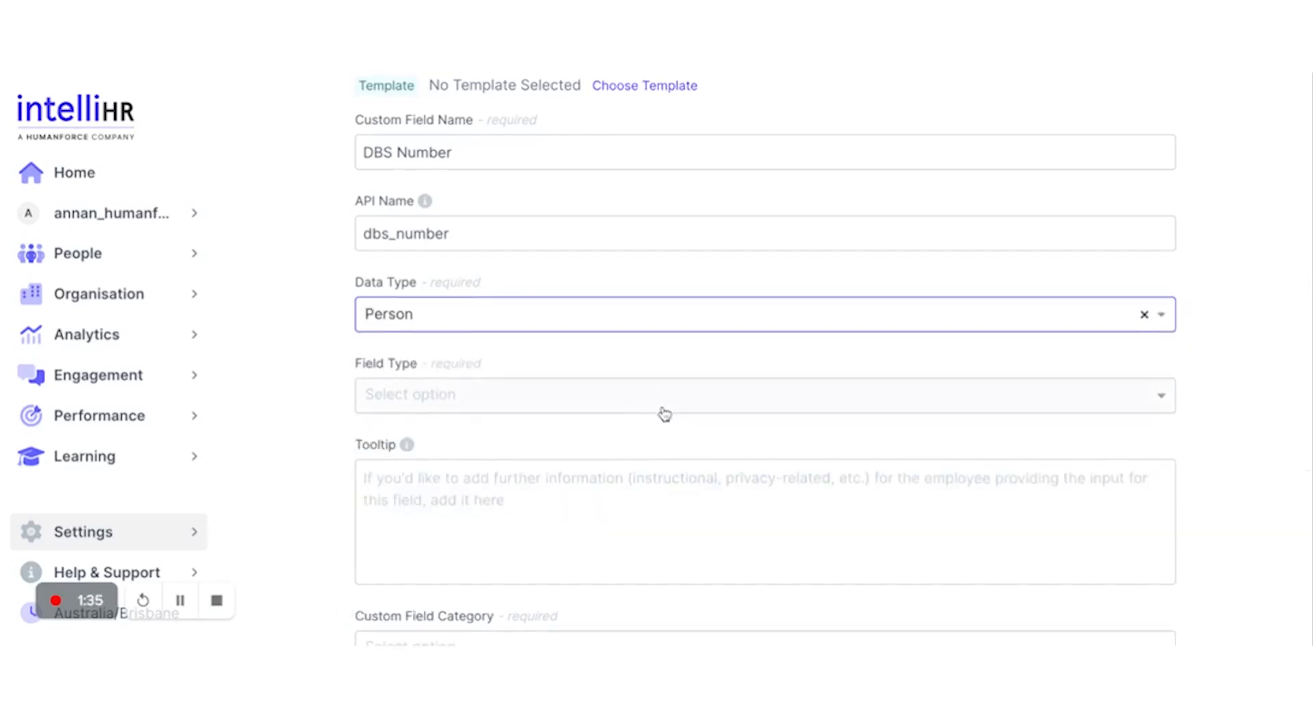
Step: Make the field a Single Select with options 'Yes' and 'No'
{"action": "left_click", "coordinate": [538, 279]}
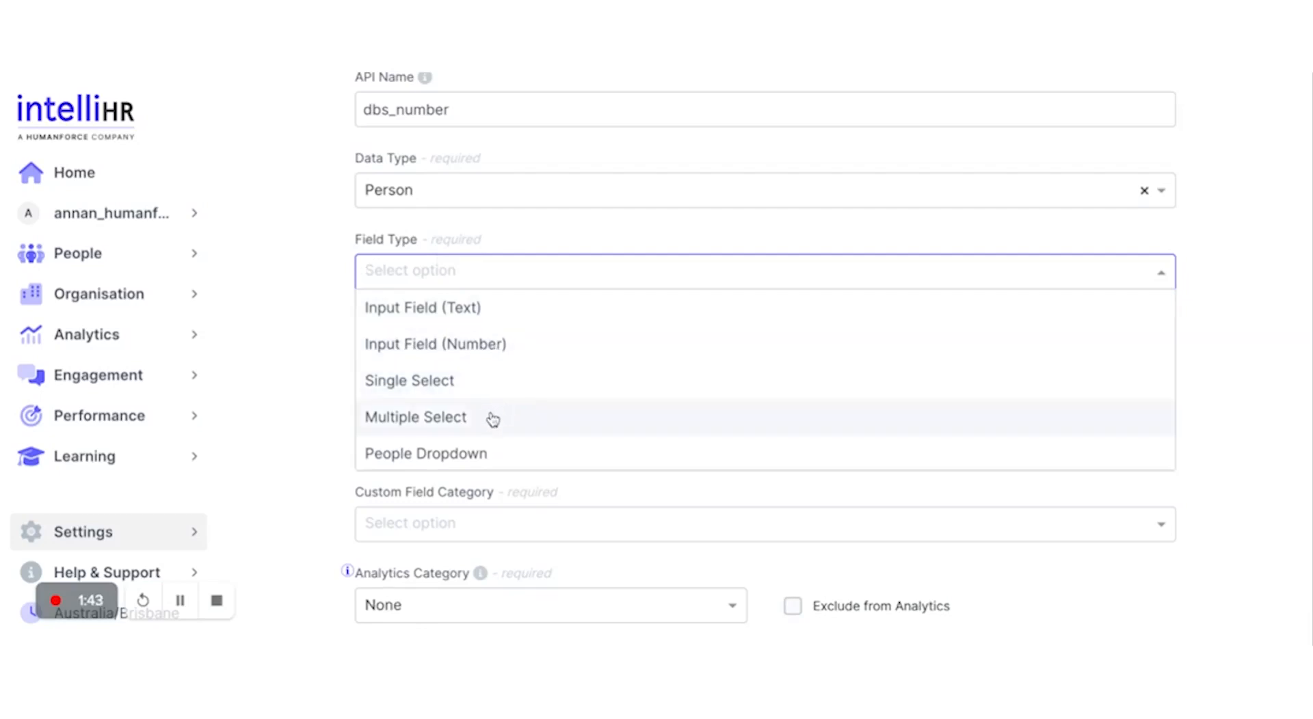
{"action": "left_click", "coordinate": [480, 386]}
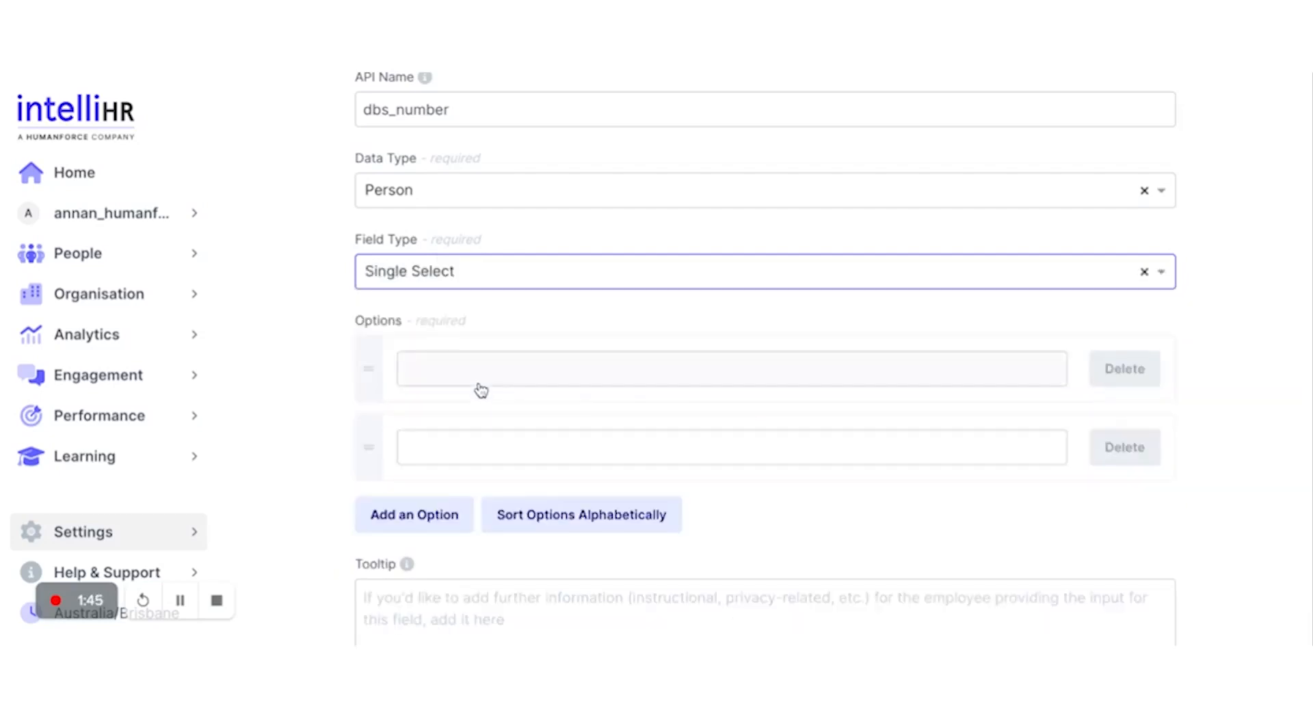
{"action": "left_click", "coordinate": [452, 369]}
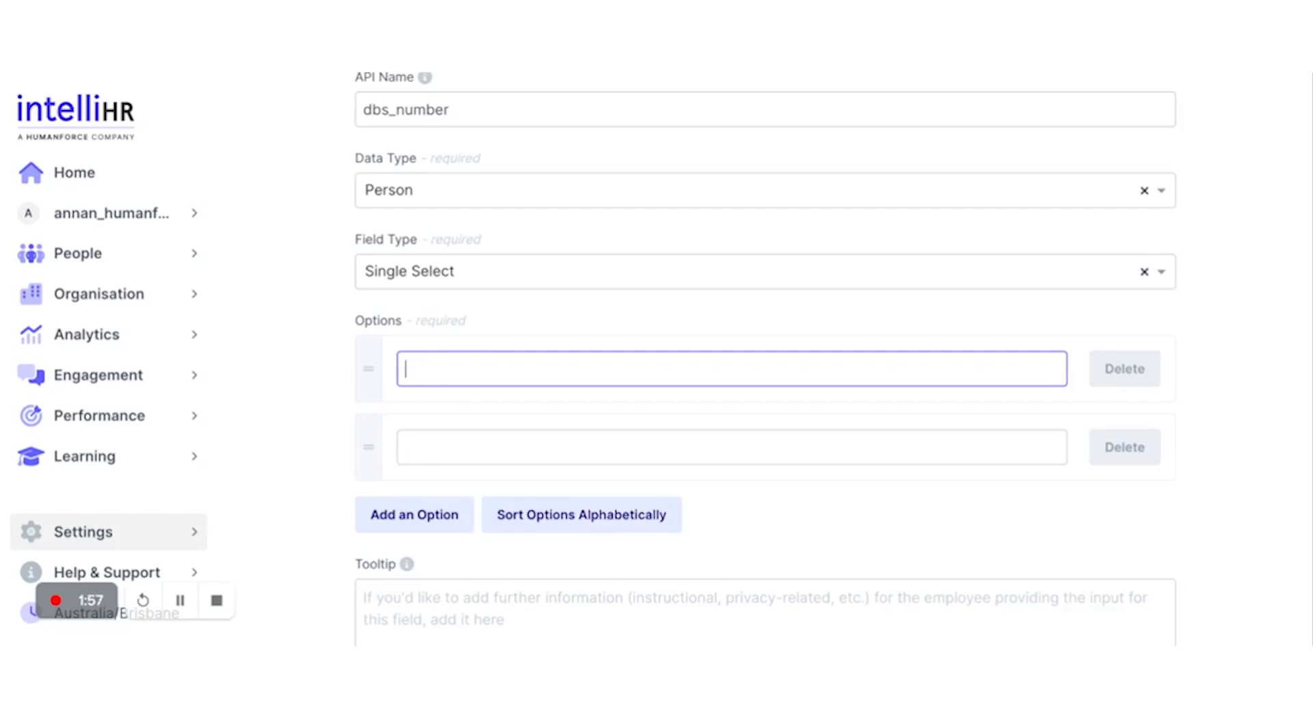
{"action": "type", "text": "Yes"}
{"action": "left_click", "coordinate": [485, 448]}
{"action": "type", "text": "No"}
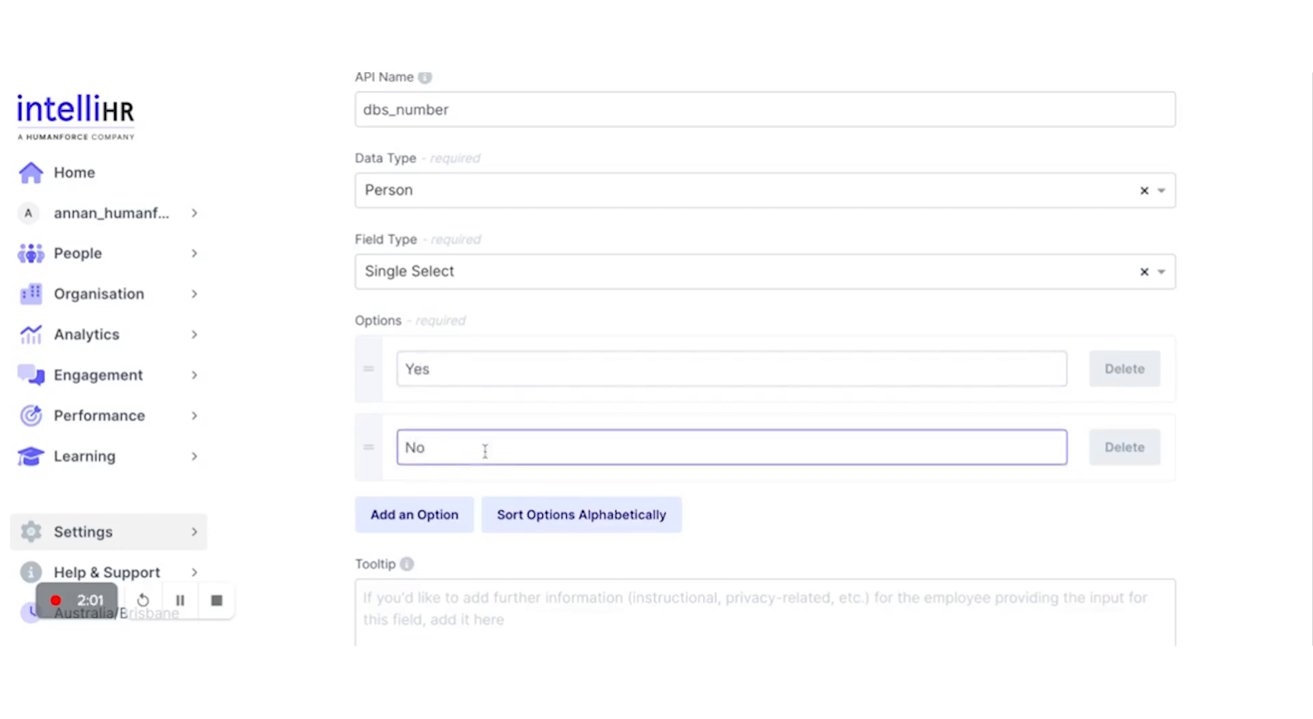
Step: Clear the Yes and No options again to abandon the Single Select
{"action": "key", "text": "BackSpace"}
{"action": "key", "text": "BackSpace"}
{"action": "left_click", "coordinate": [453, 372]}
{"action": "key", "text": "BackSpace"}
{"action": "key", "text": "BackSpace"}
{"action": "key", "text": "BackSpace"}
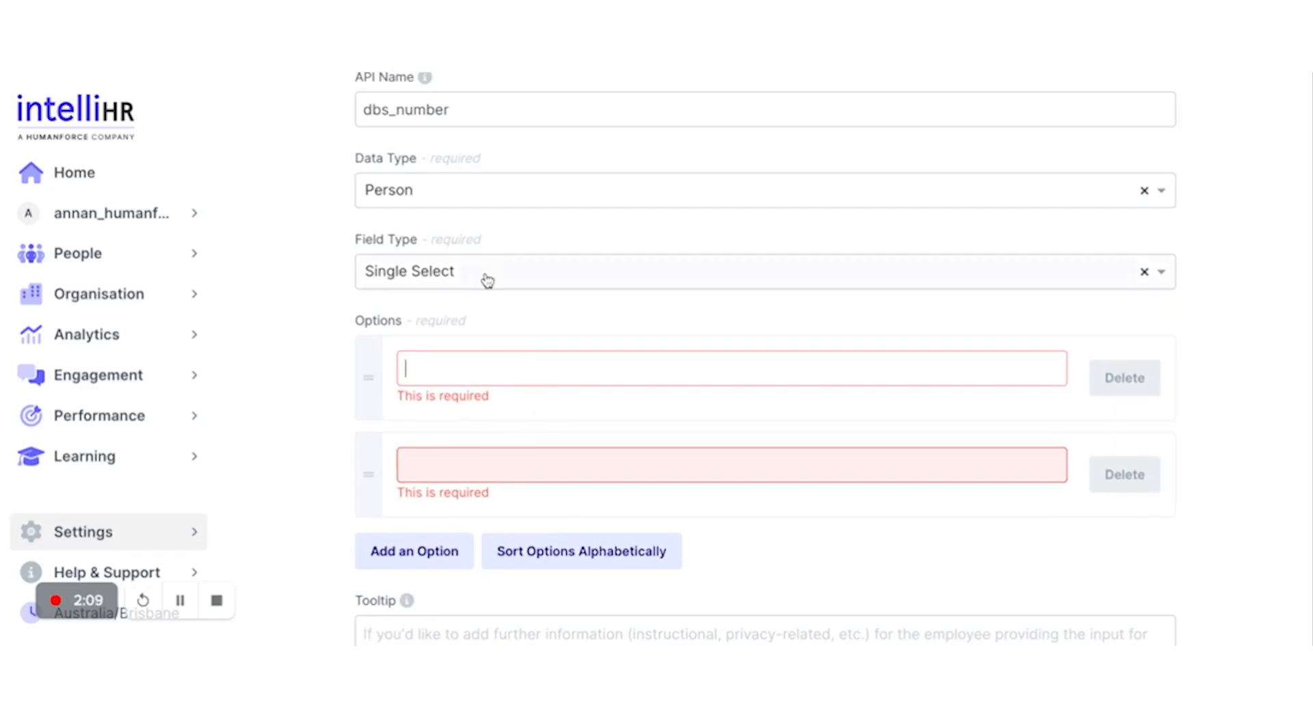
{"action": "scroll", "coordinate": [487, 281], "scroll_direction": "up", "scroll_amount": 2}
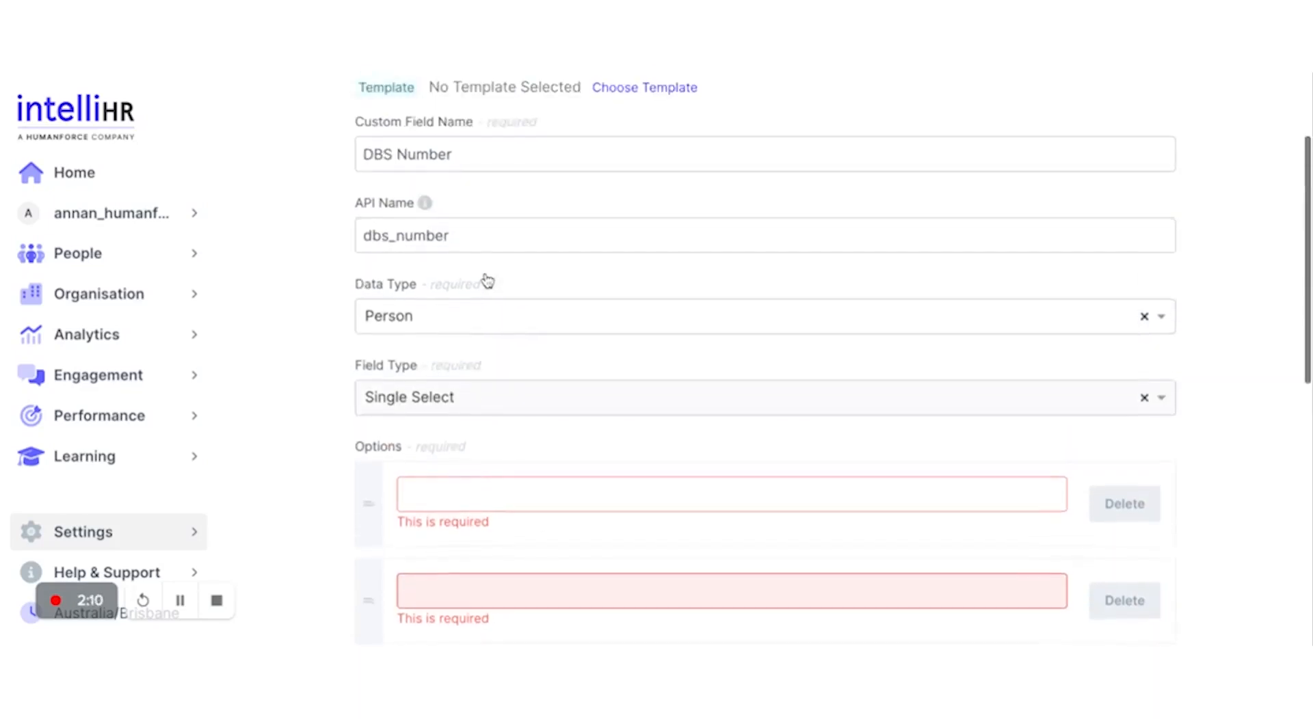
{"action": "left_click", "coordinate": [535, 391]}
Step: Make DBS Number an Input Field (Number) with tooltip '16 digit DBS number.'
{"action": "left_click", "coordinate": [489, 479]}
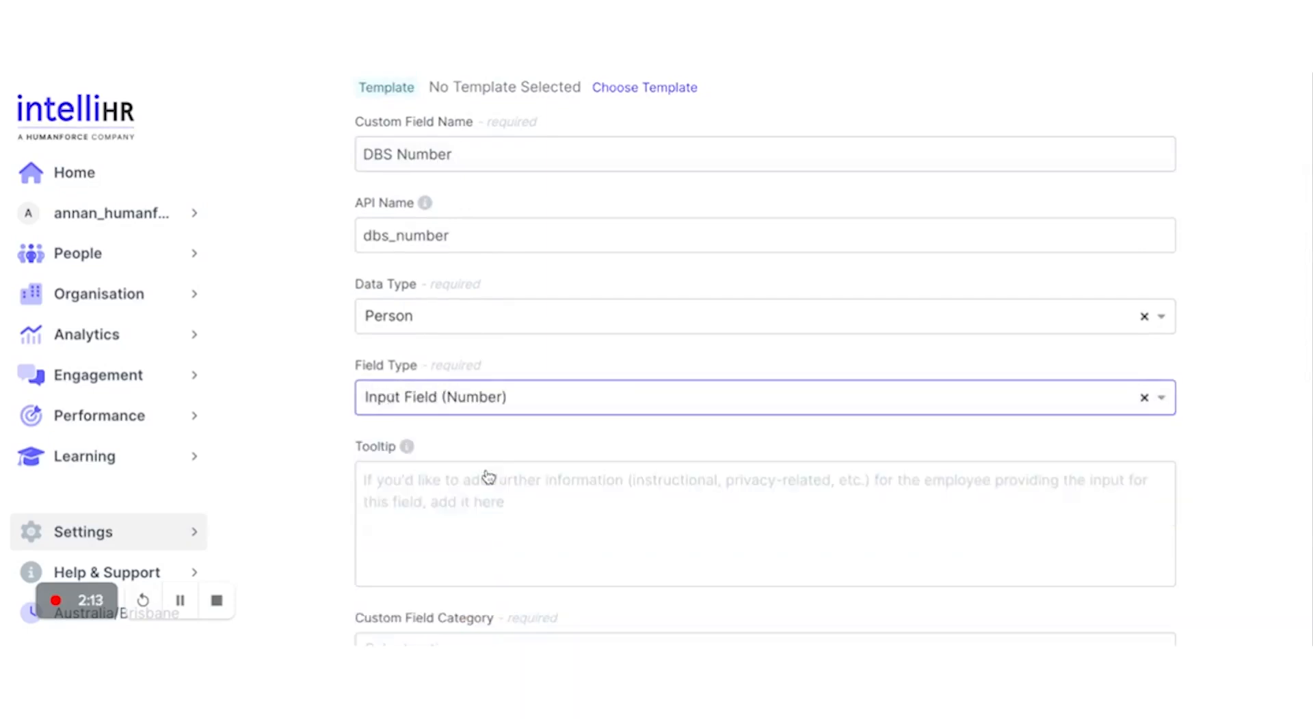
{"action": "scroll", "coordinate": [488, 427], "scroll_direction": "down", "scroll_amount": 3}
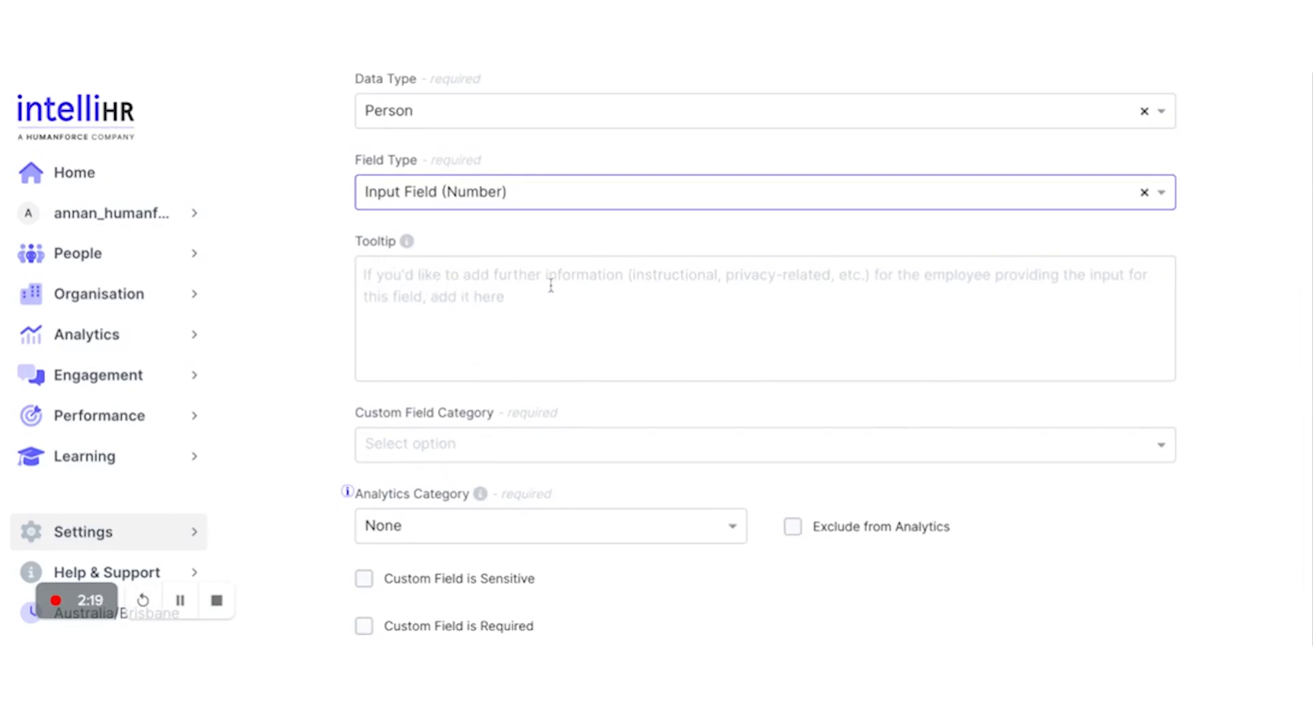
{"action": "mouse_move", "coordinate": [407, 243]}
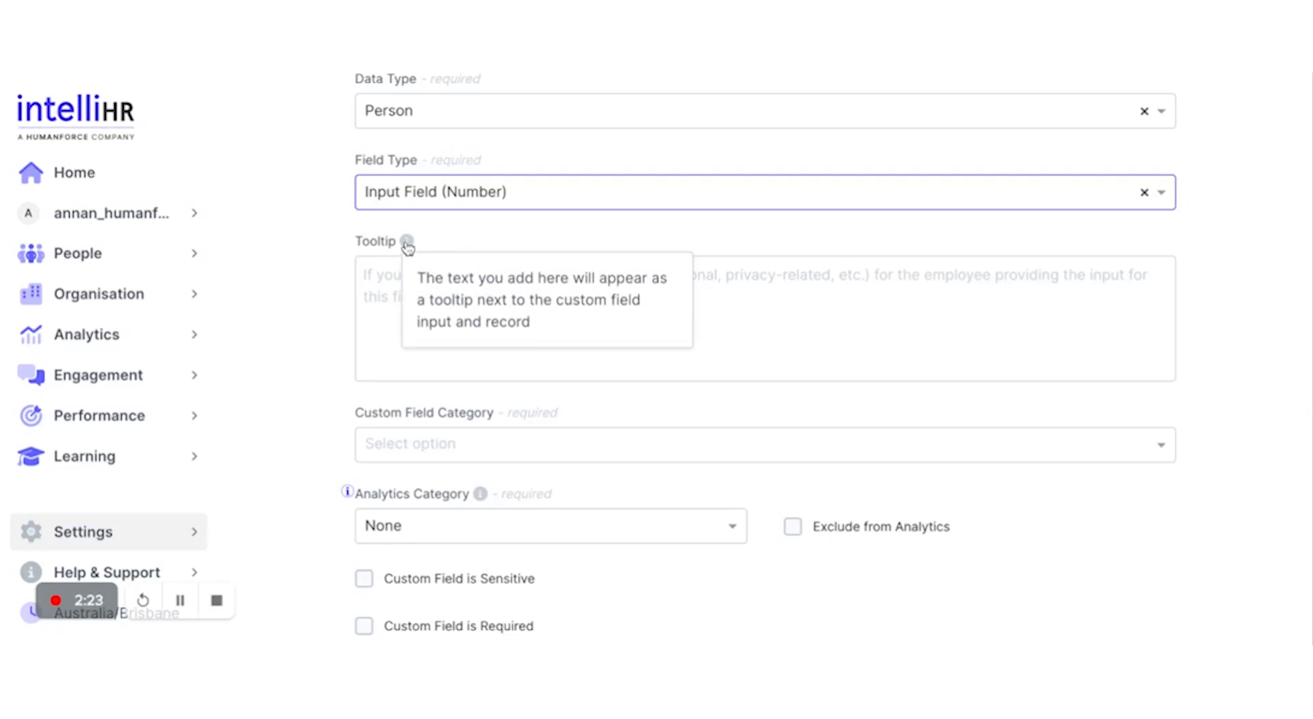
{"action": "left_click", "coordinate": [384, 288]}
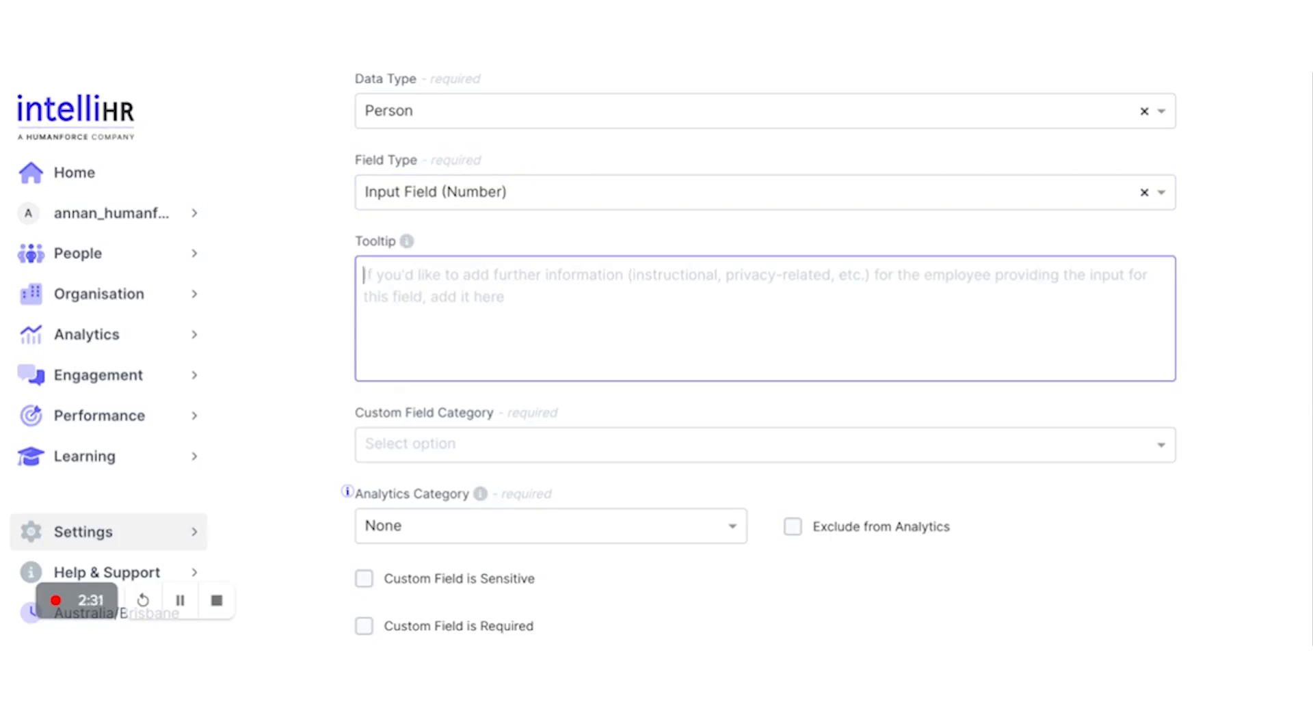
{"action": "type", "text": "16 di"}
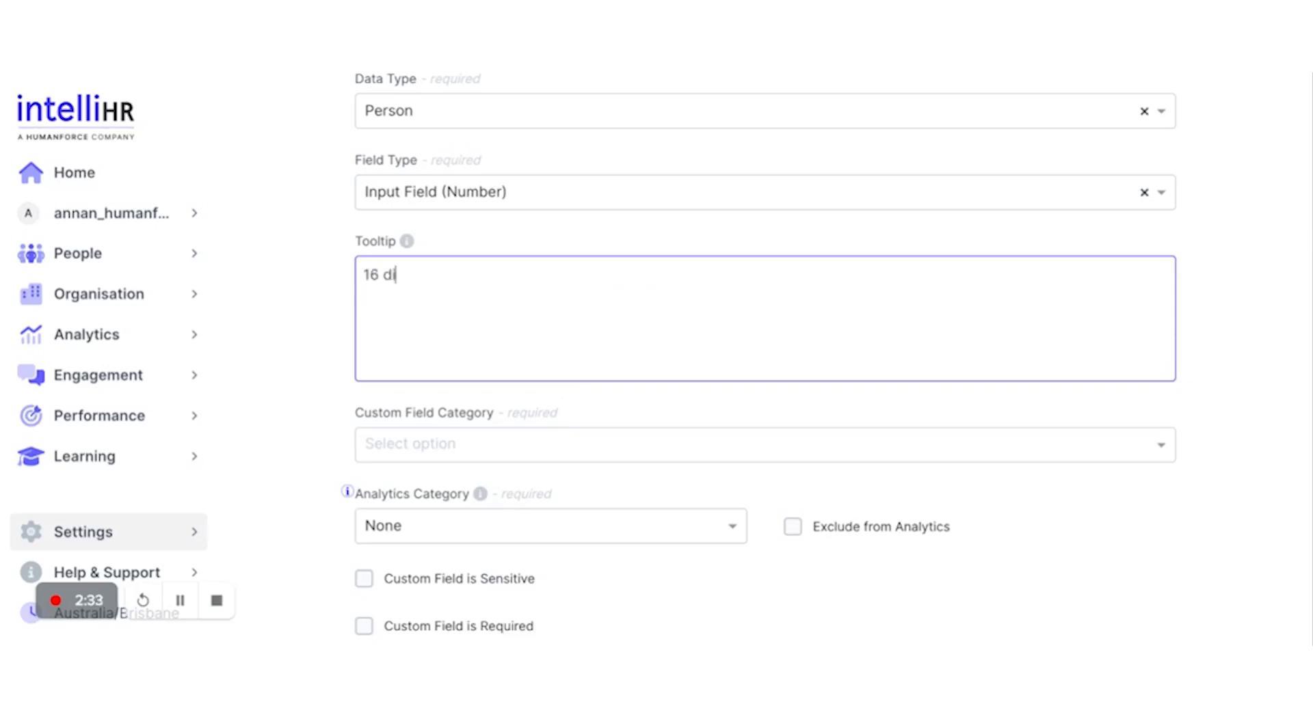
{"action": "type", "text": "git DBS number."}
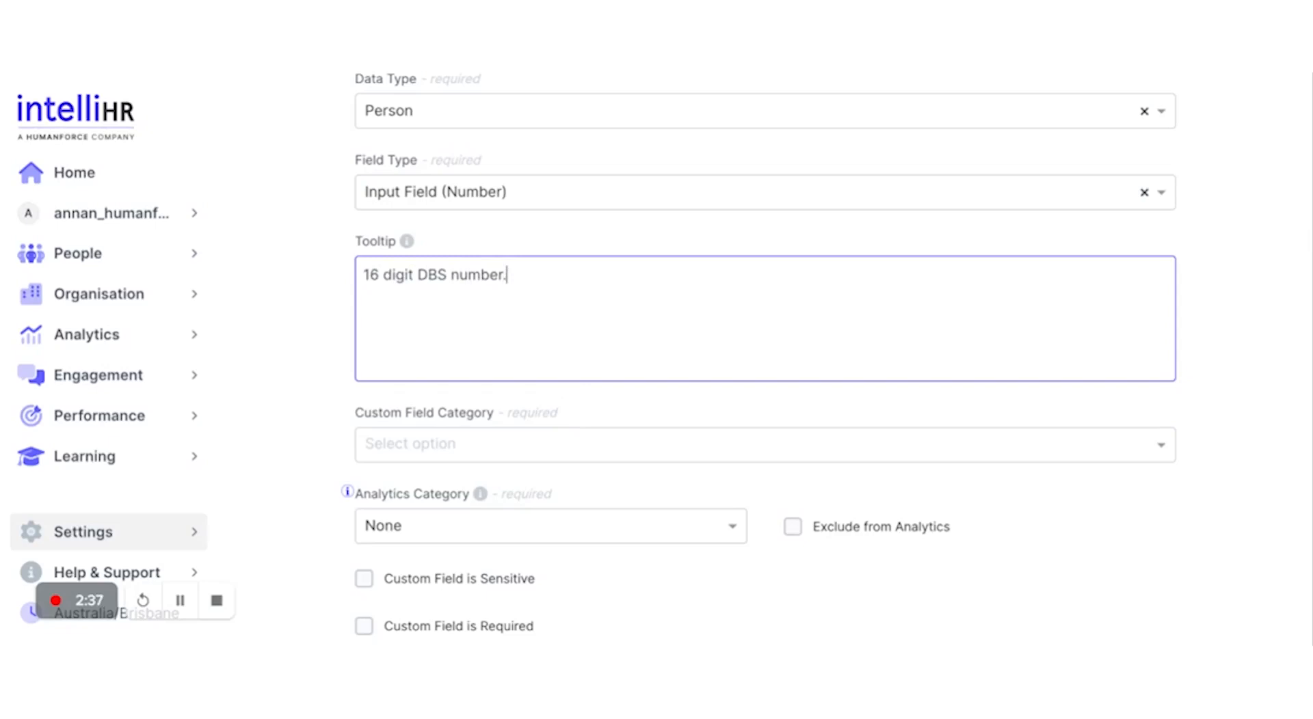
Step: File the field under Additional Details, leaving the analytics category as None
{"action": "scroll", "coordinate": [388, 366], "scroll_direction": "down", "scroll_amount": 1}
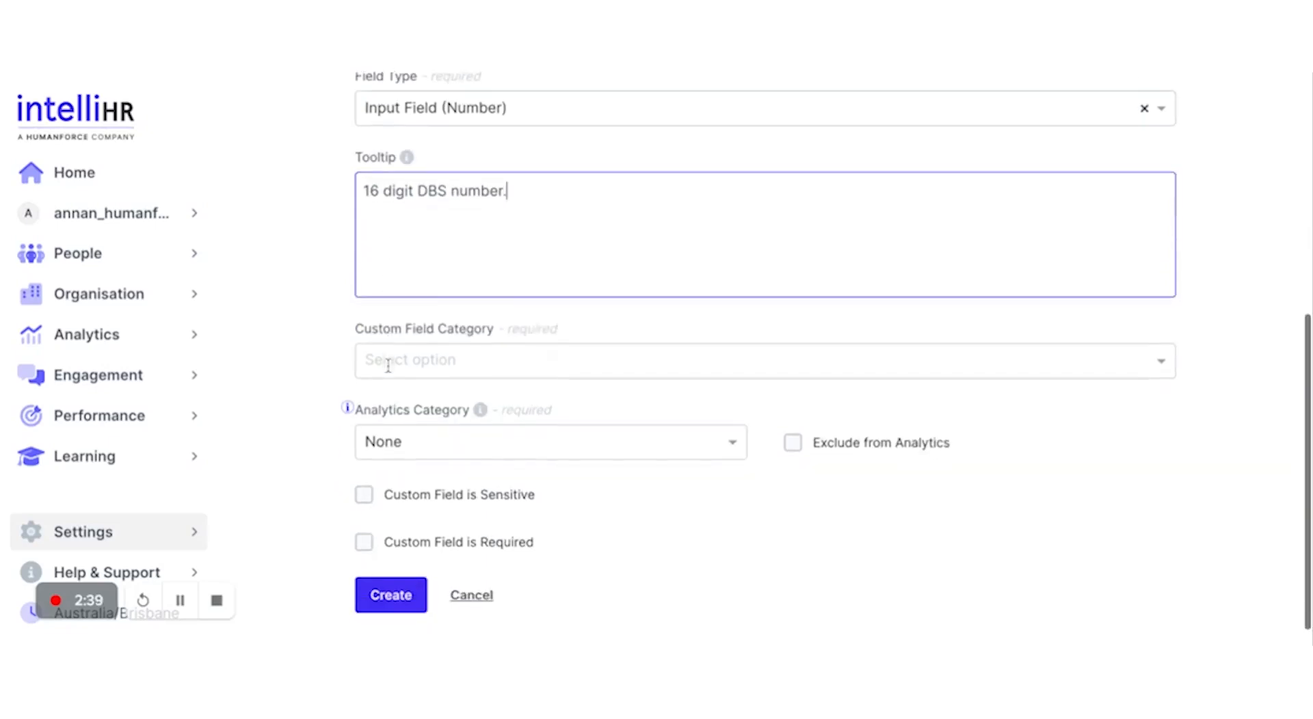
{"action": "left_click", "coordinate": [416, 372]}
{"action": "scroll", "coordinate": [495, 461], "scroll_direction": "down", "scroll_amount": 1}
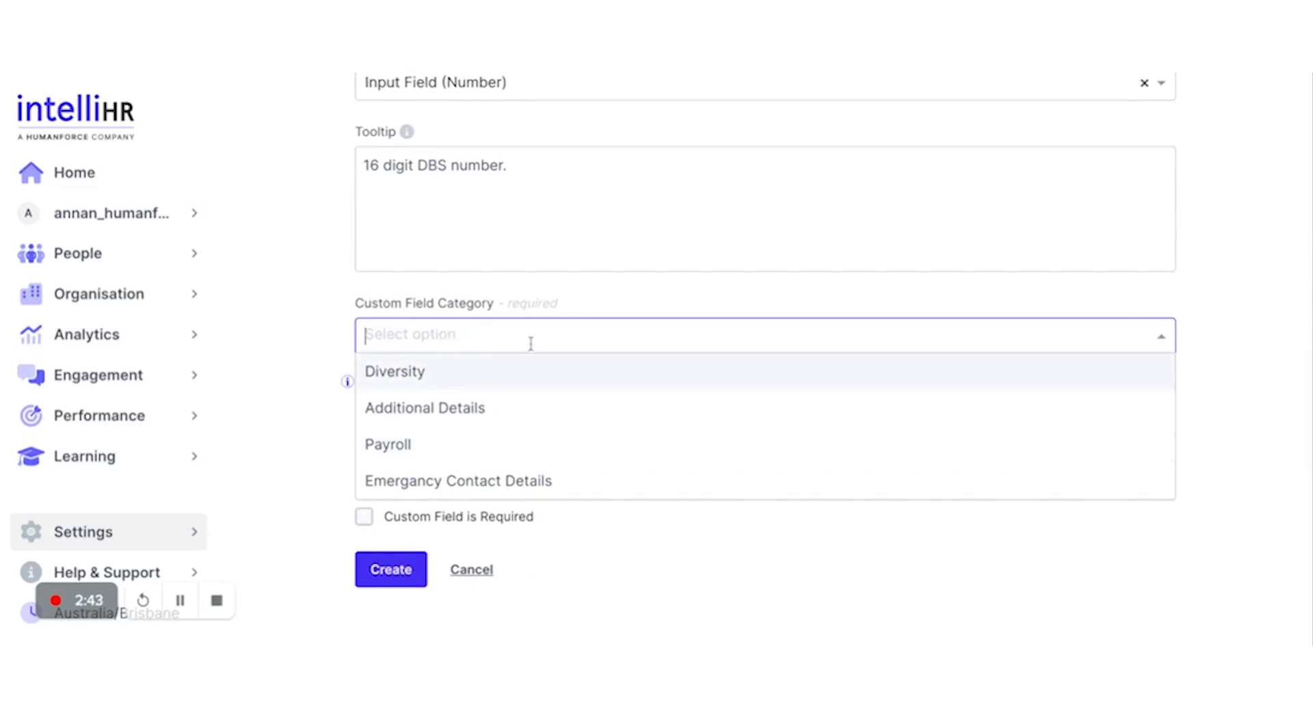
{"action": "left_click", "coordinate": [480, 413]}
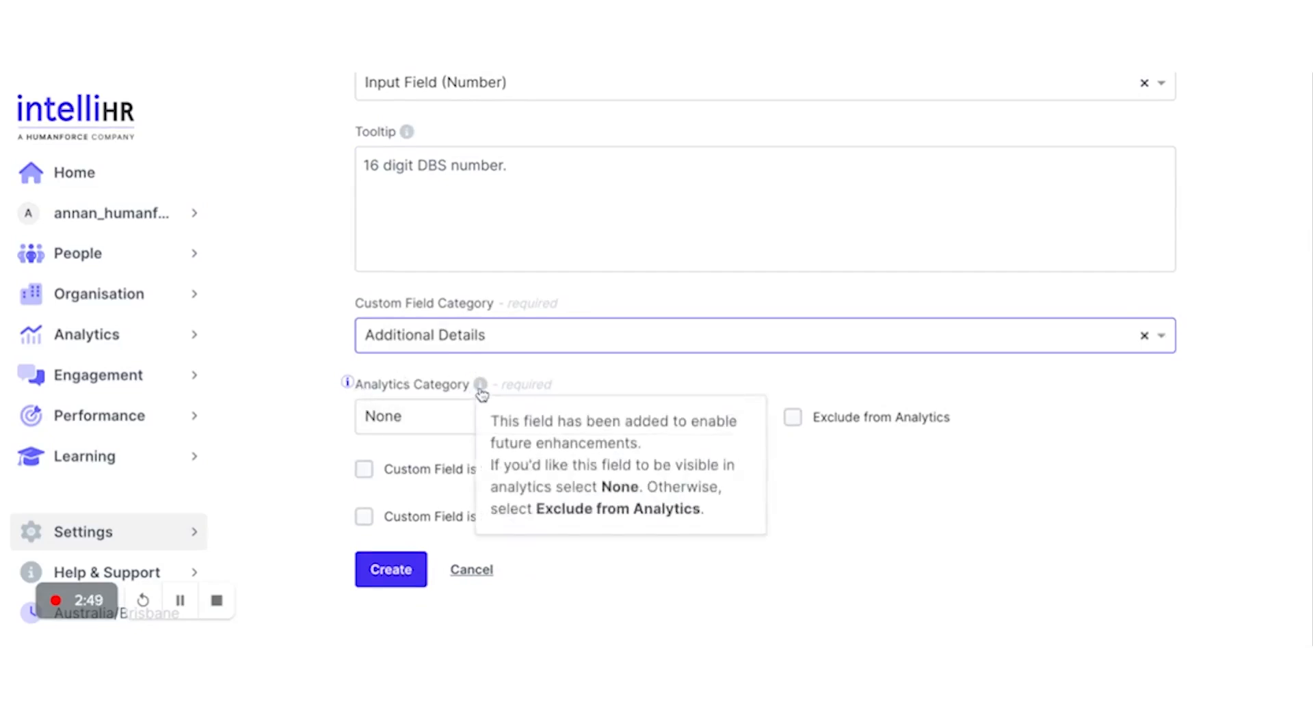
{"action": "left_click", "coordinate": [455, 424]}
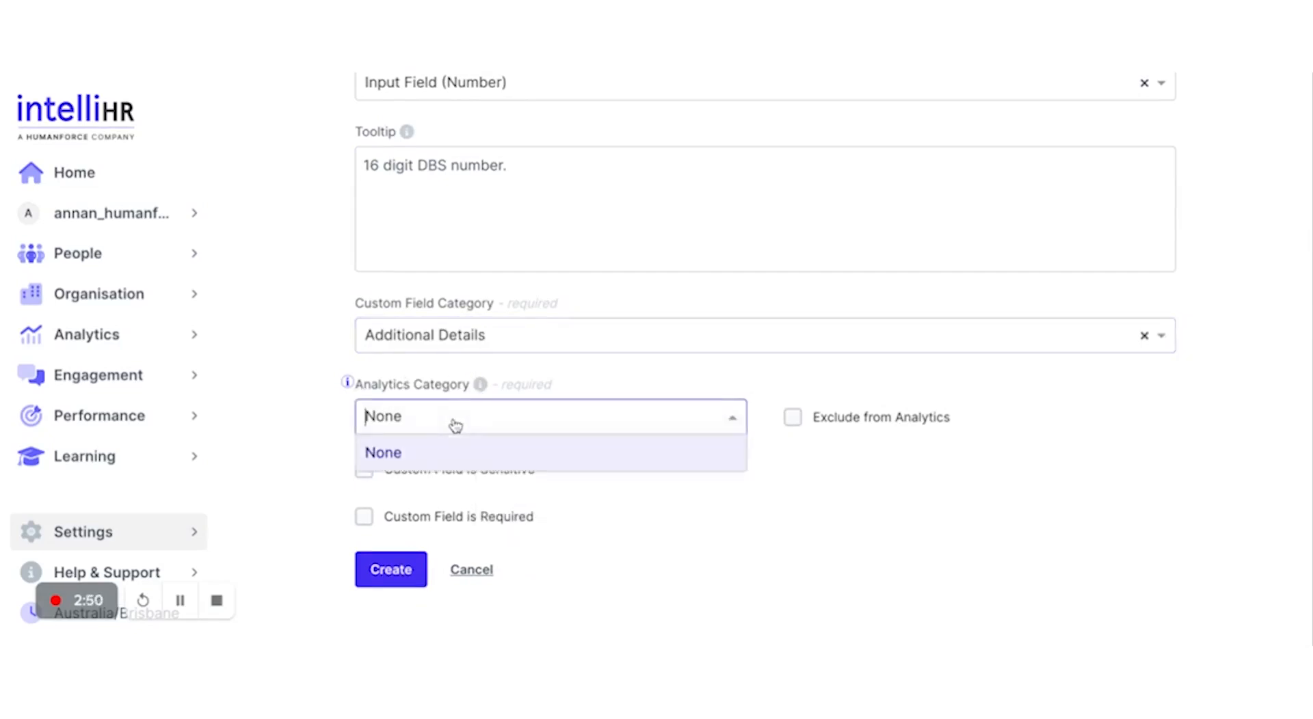
{"action": "left_click", "coordinate": [472, 455]}
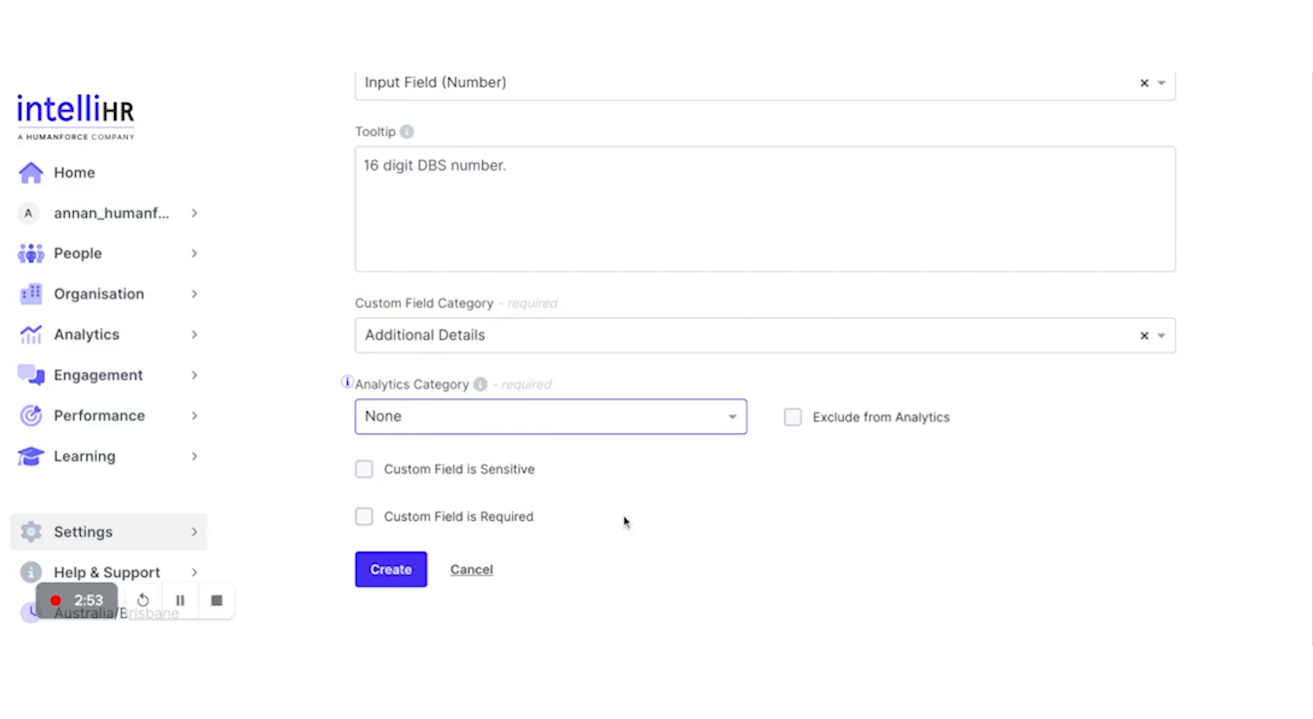
Step: Exclude the field from analytics and mark it required but not sensitive
{"action": "left_click", "coordinate": [793, 419]}
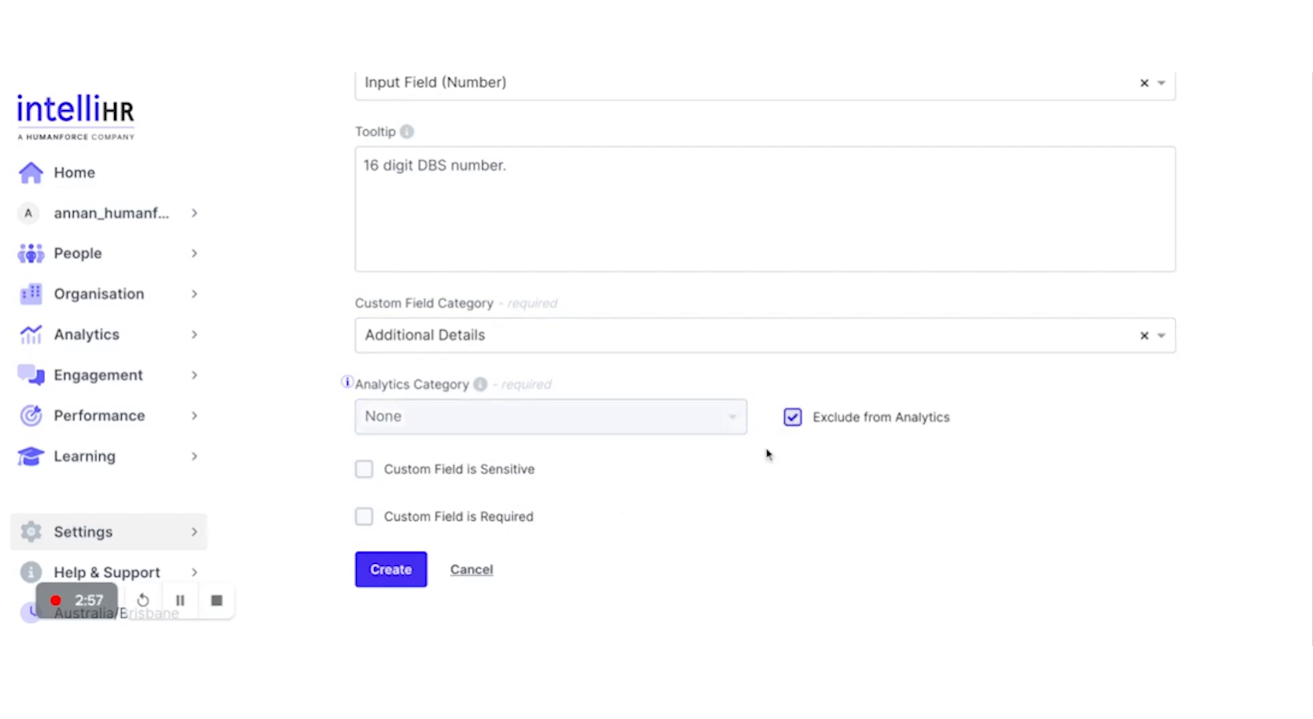
{"action": "left_click", "coordinate": [417, 472]}
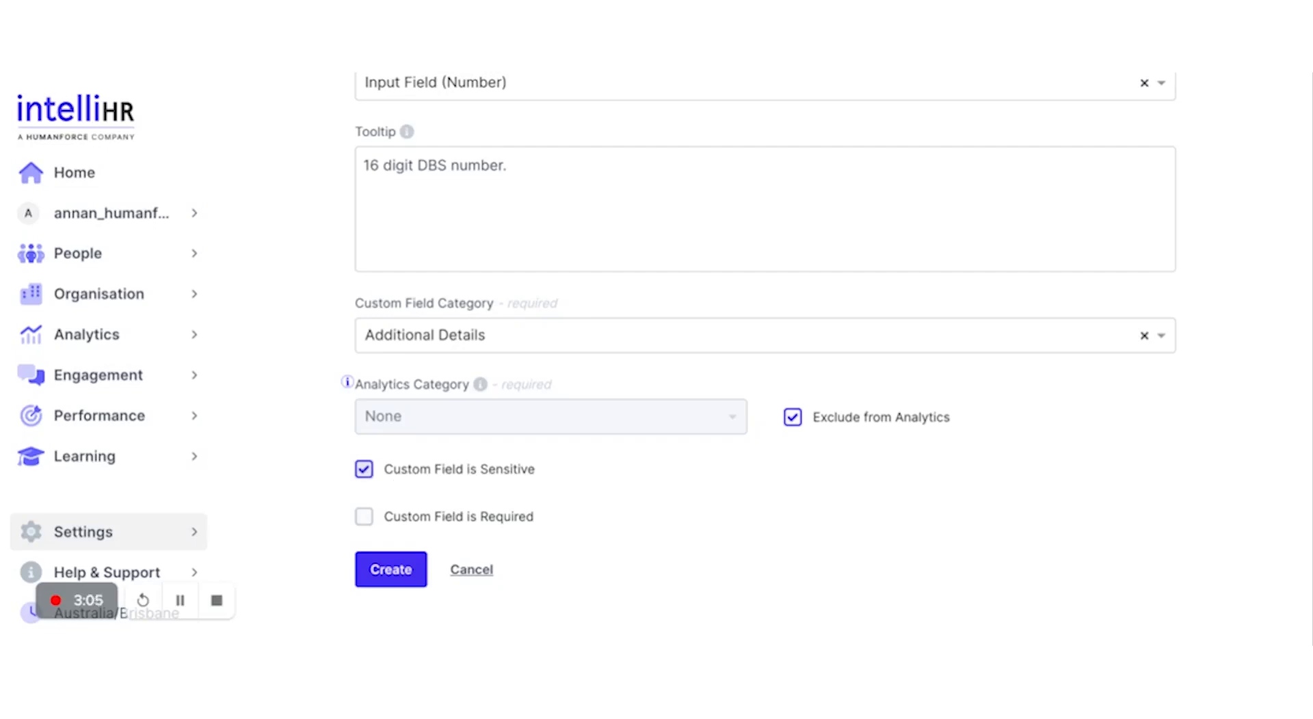
{"action": "left_click", "coordinate": [413, 521]}
{"action": "left_click", "coordinate": [398, 472]}
Step: Create the DBS Number field and confirm it appears under Additional Details, now 8 fields
{"action": "left_click", "coordinate": [390, 575]}
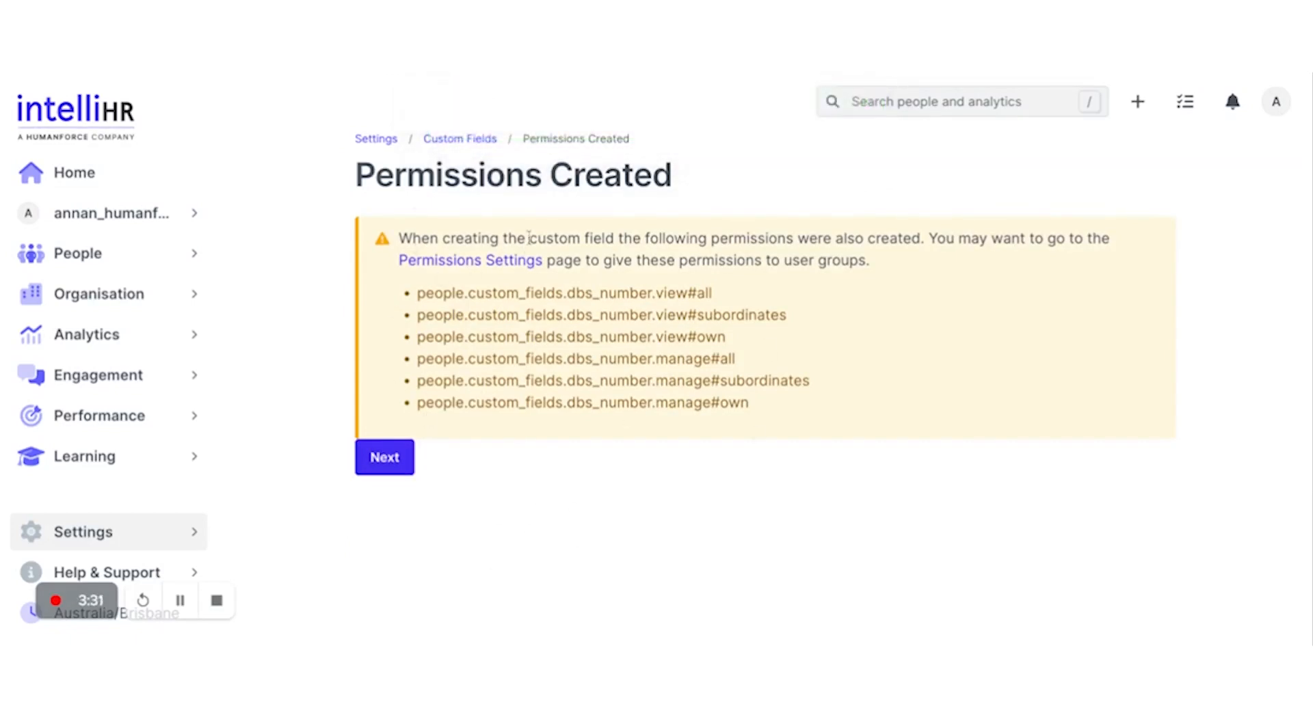
{"action": "left_click", "coordinate": [380, 459]}
{"action": "scroll", "coordinate": [463, 529], "scroll_direction": "down", "scroll_amount": 1}
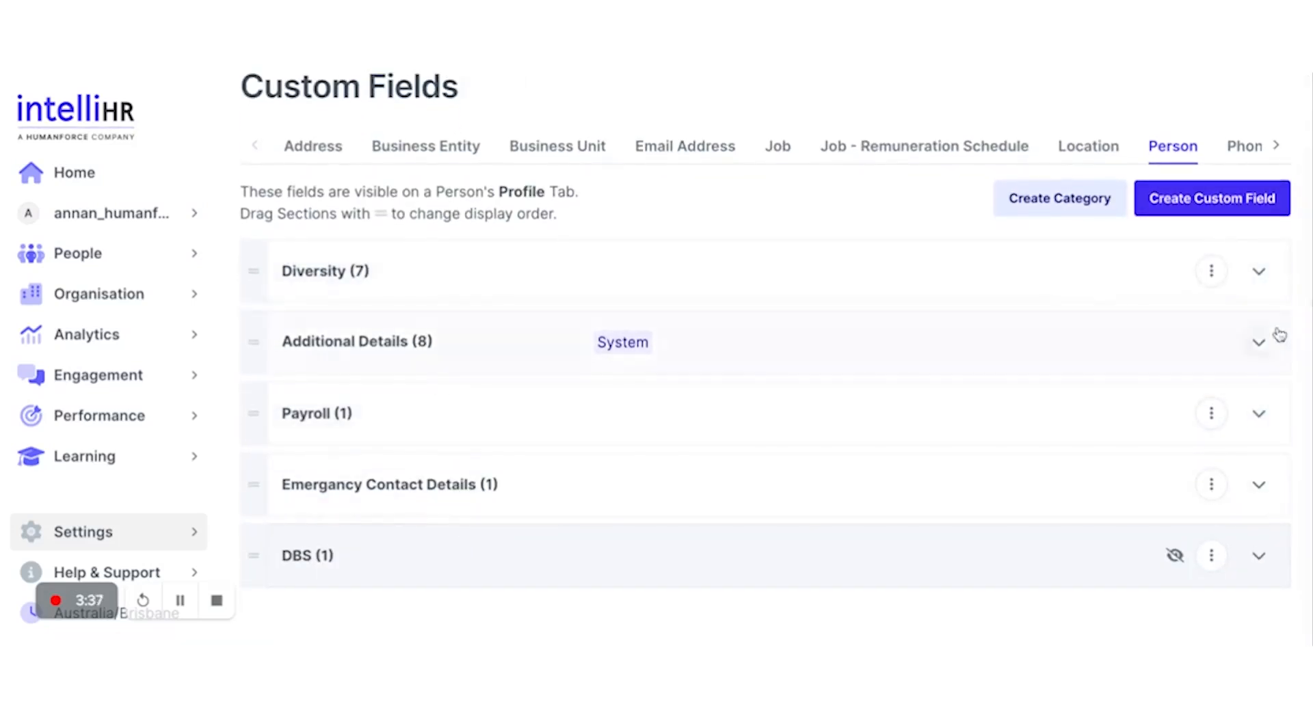
{"action": "left_click", "coordinate": [1259, 342]}
{"action": "scroll", "coordinate": [857, 495], "scroll_direction": "down", "scroll_amount": 6}
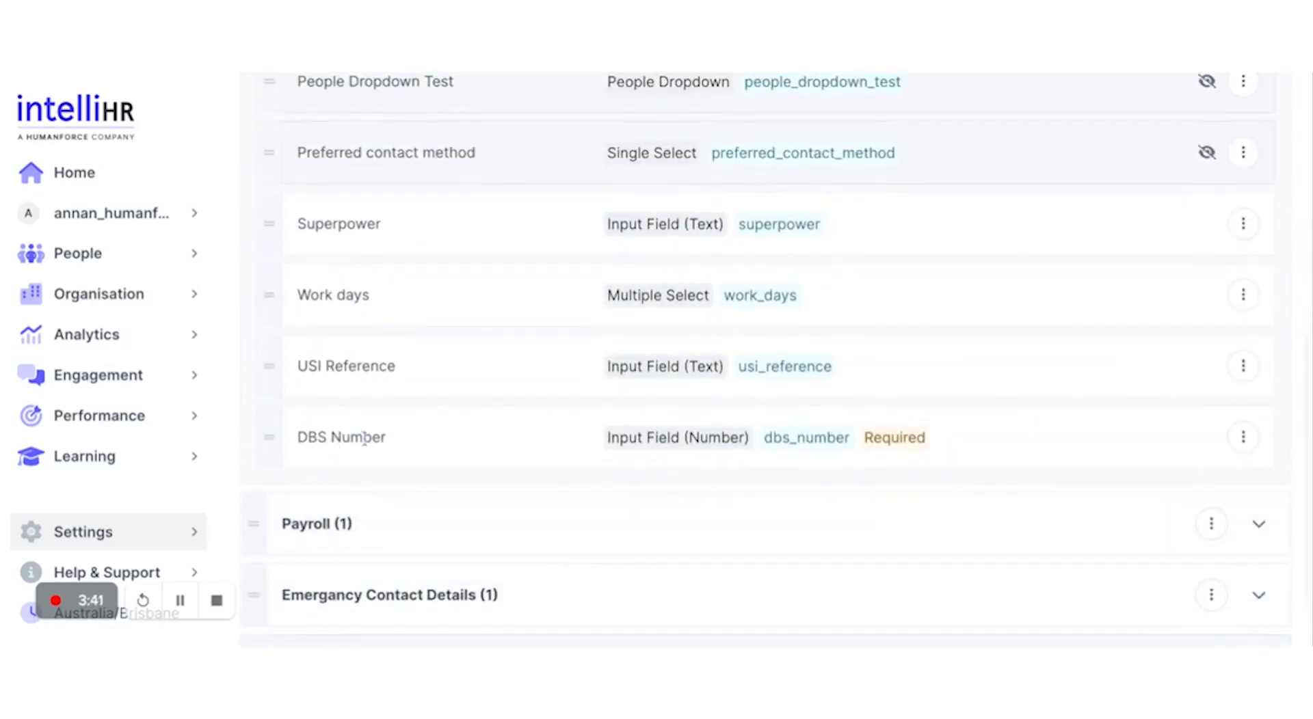
{"action": "scroll", "coordinate": [812, 431], "scroll_direction": "down", "scroll_amount": 2}
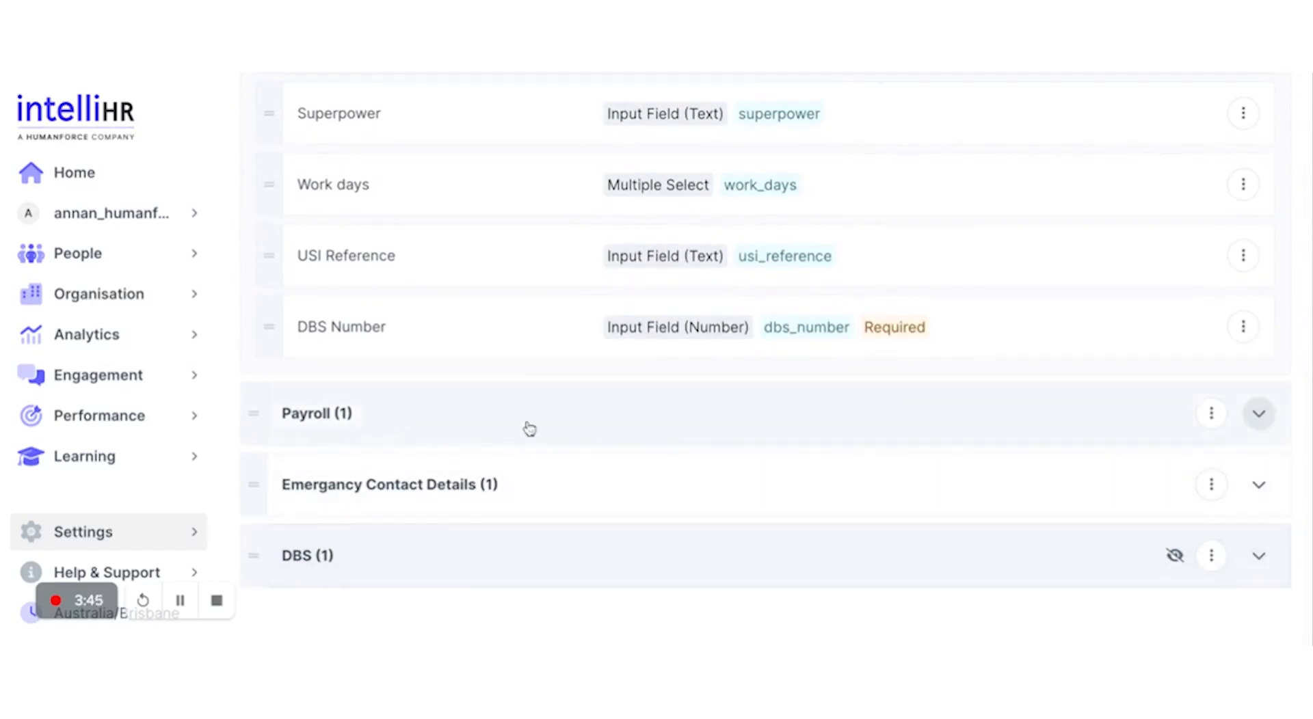
{"action": "scroll", "coordinate": [604, 440], "scroll_direction": "up", "scroll_amount": 5}
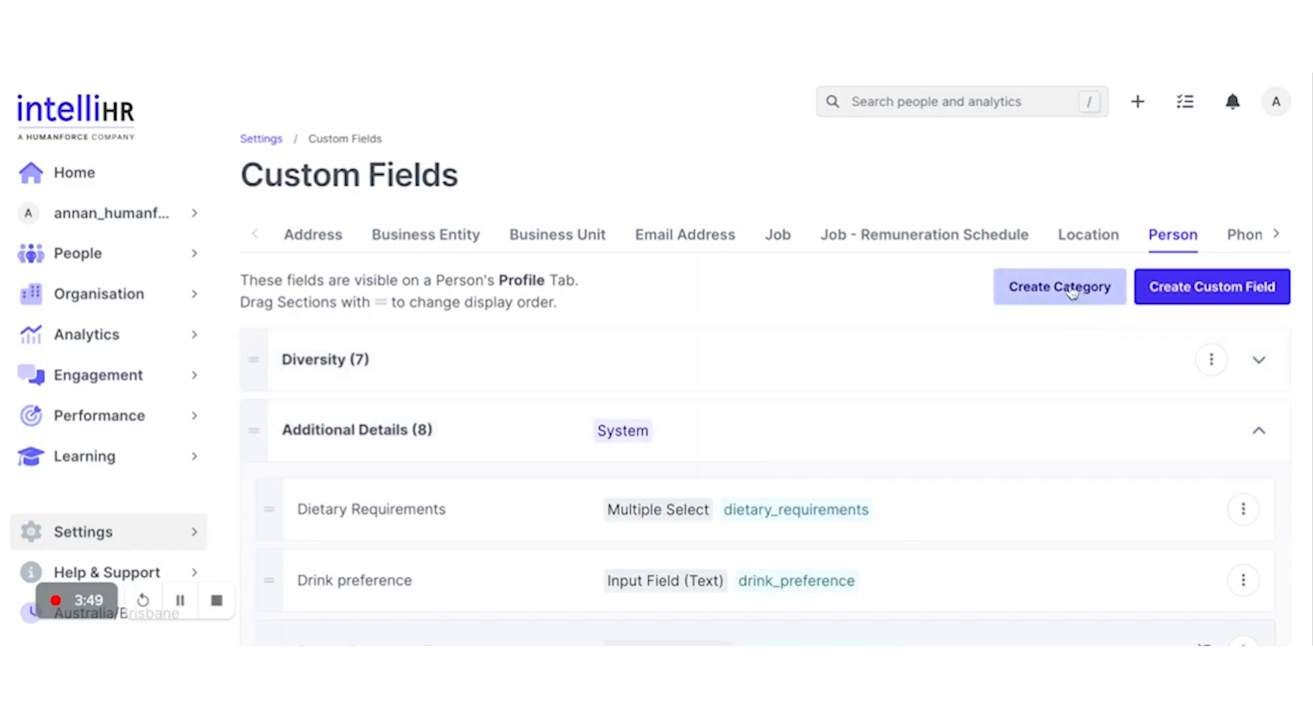
Step: Create a no-template Person category 'Extra Information' containing the DBS Number field
{"action": "left_click", "coordinate": [1074, 294]}
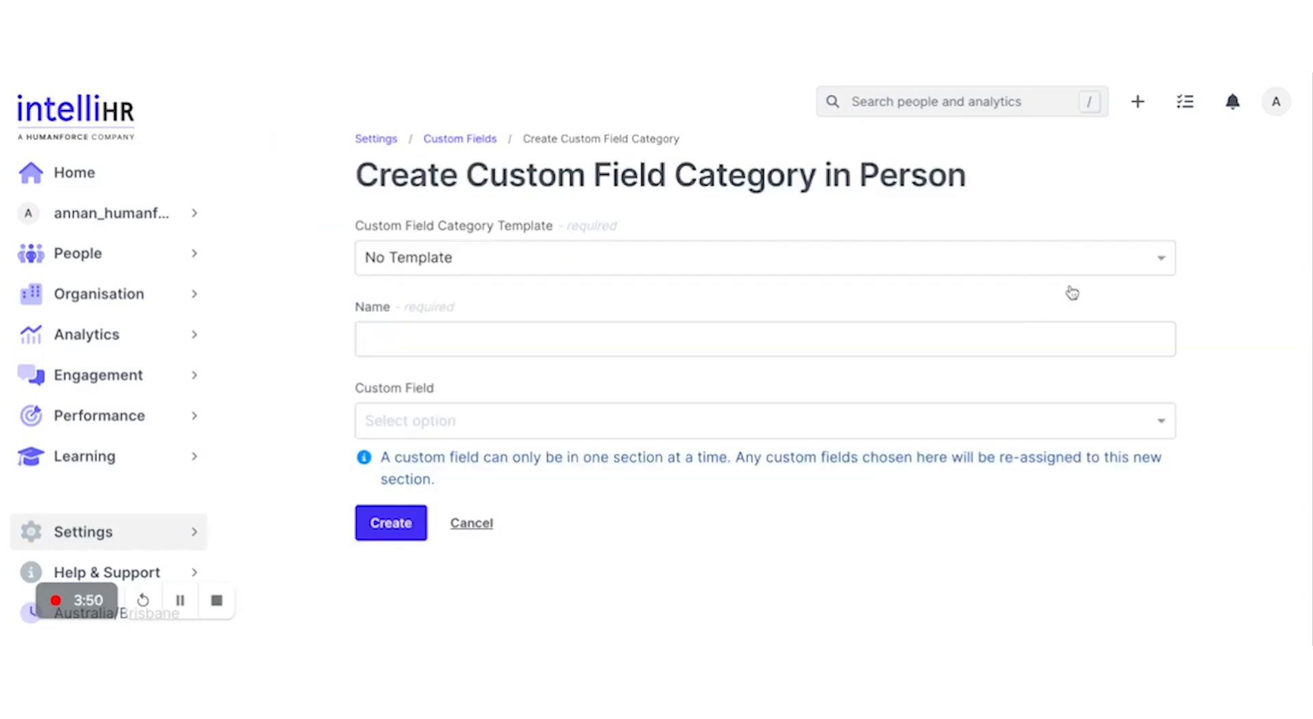
{"action": "left_click", "coordinate": [822, 264]}
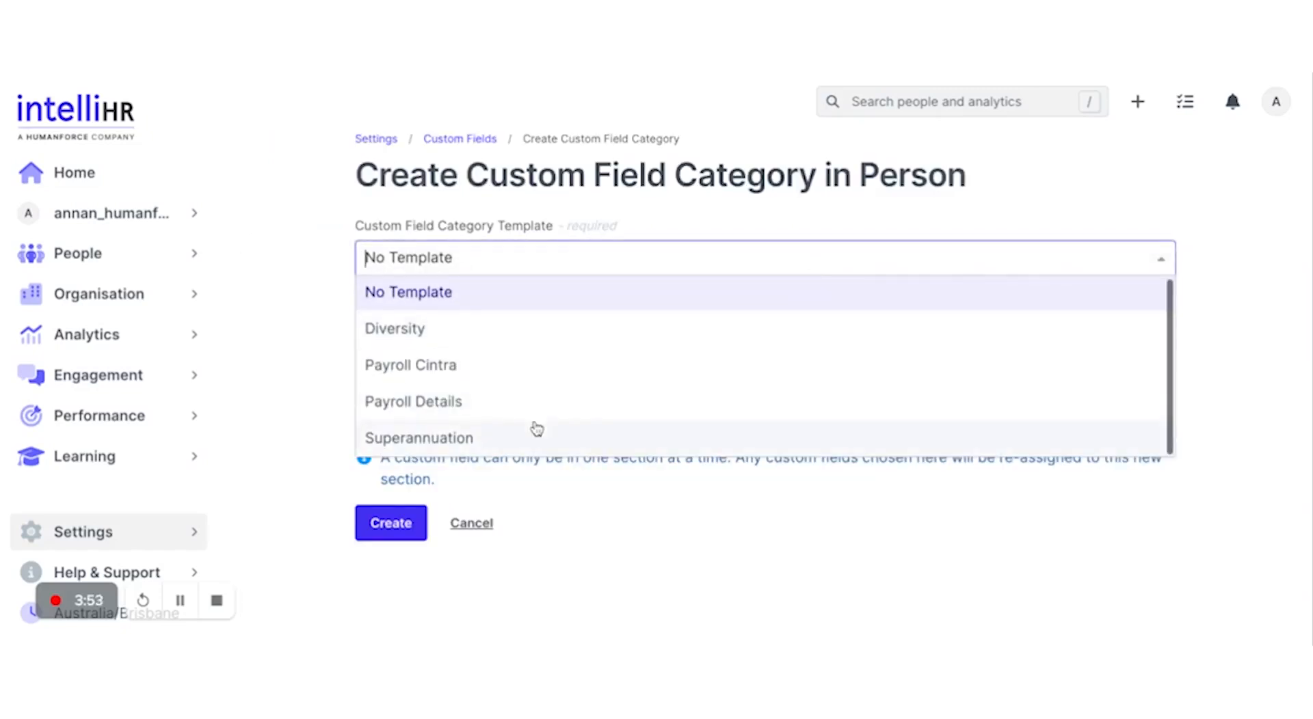
{"action": "left_click", "coordinate": [458, 294]}
{"action": "left_click", "coordinate": [451, 340]}
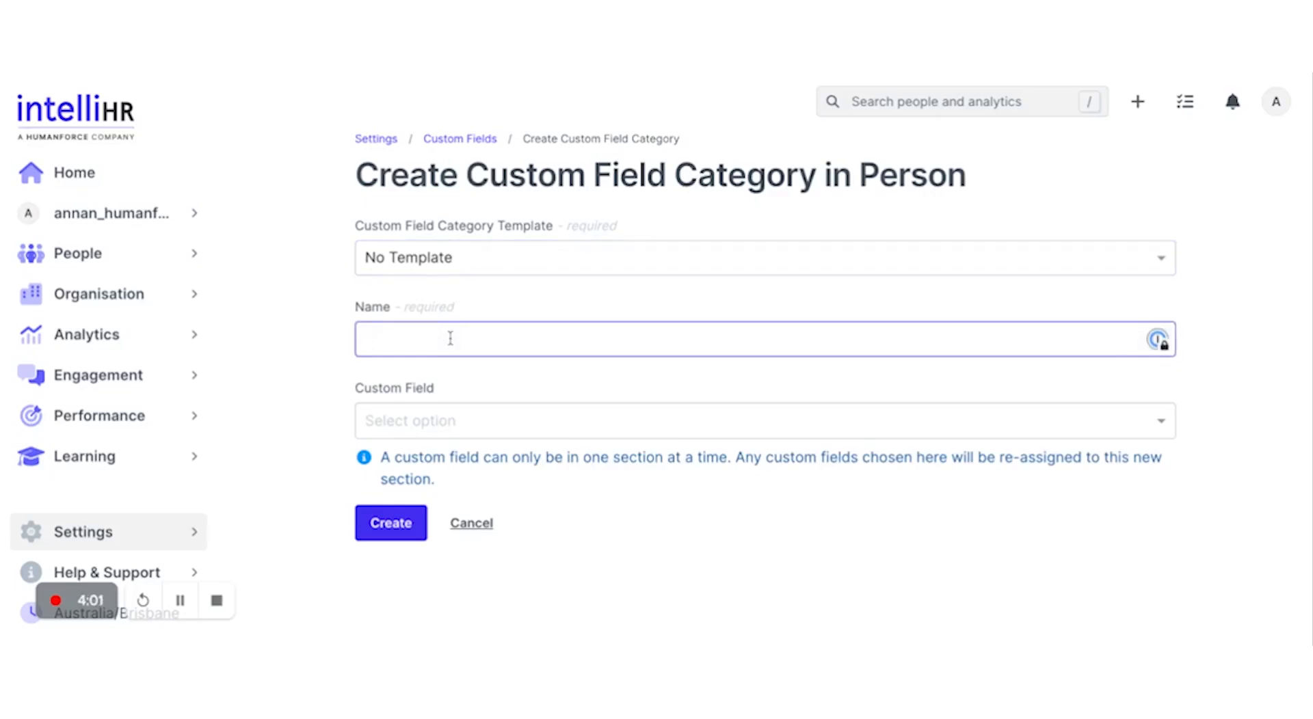
{"action": "type", "text": "Extra Information"}
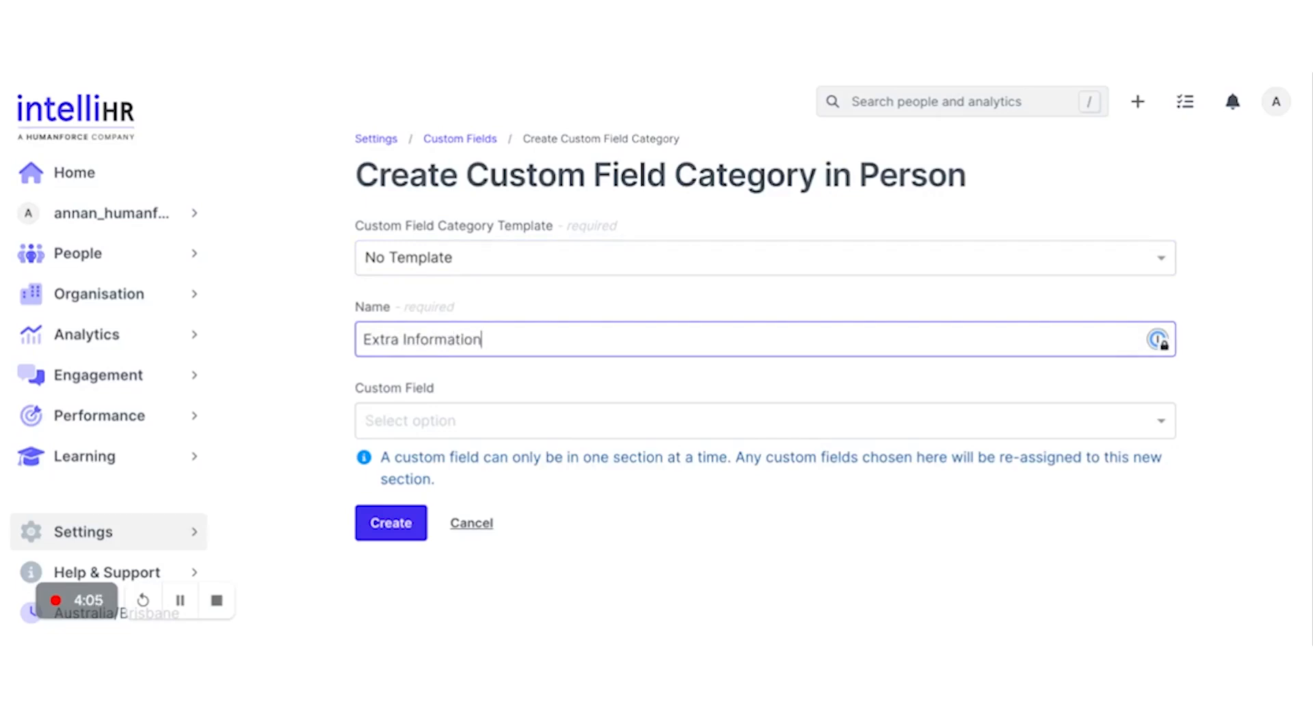
{"action": "left_click", "coordinate": [448, 424]}
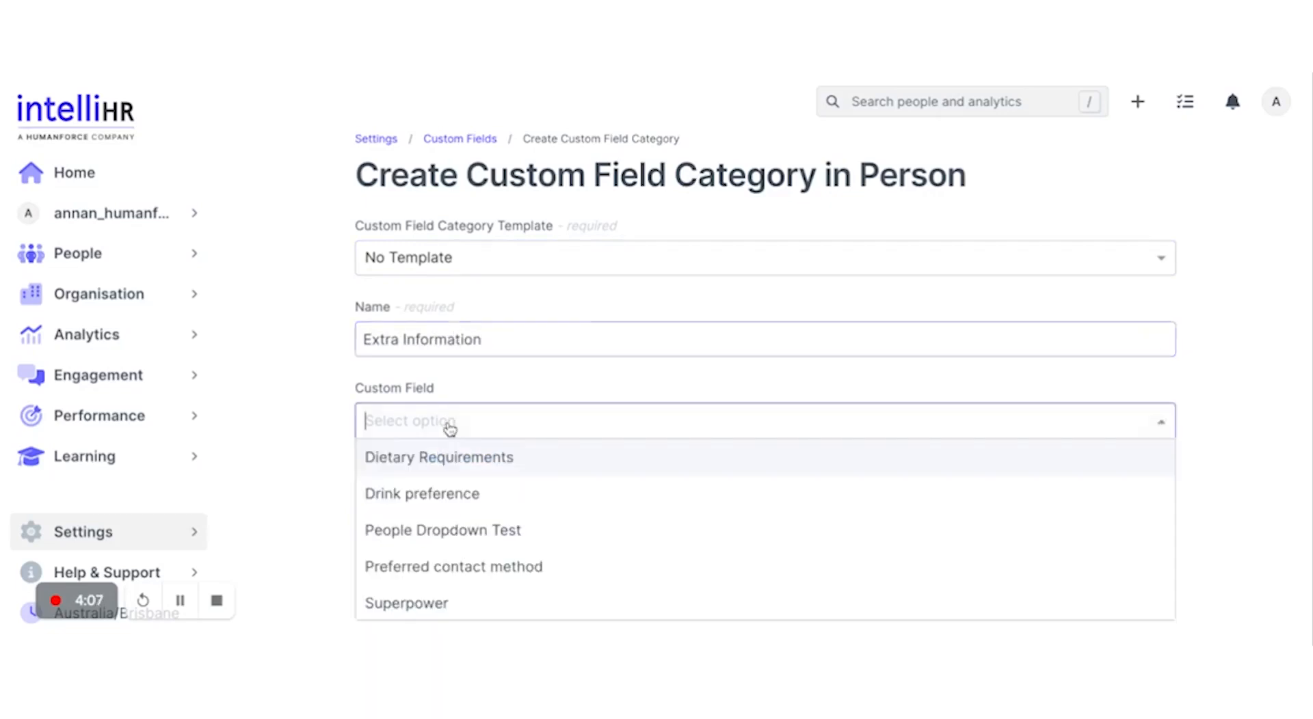
{"action": "scroll", "coordinate": [522, 510], "scroll_direction": "down", "scroll_amount": 2}
{"action": "scroll", "coordinate": [522, 509], "scroll_direction": "down", "scroll_amount": 1}
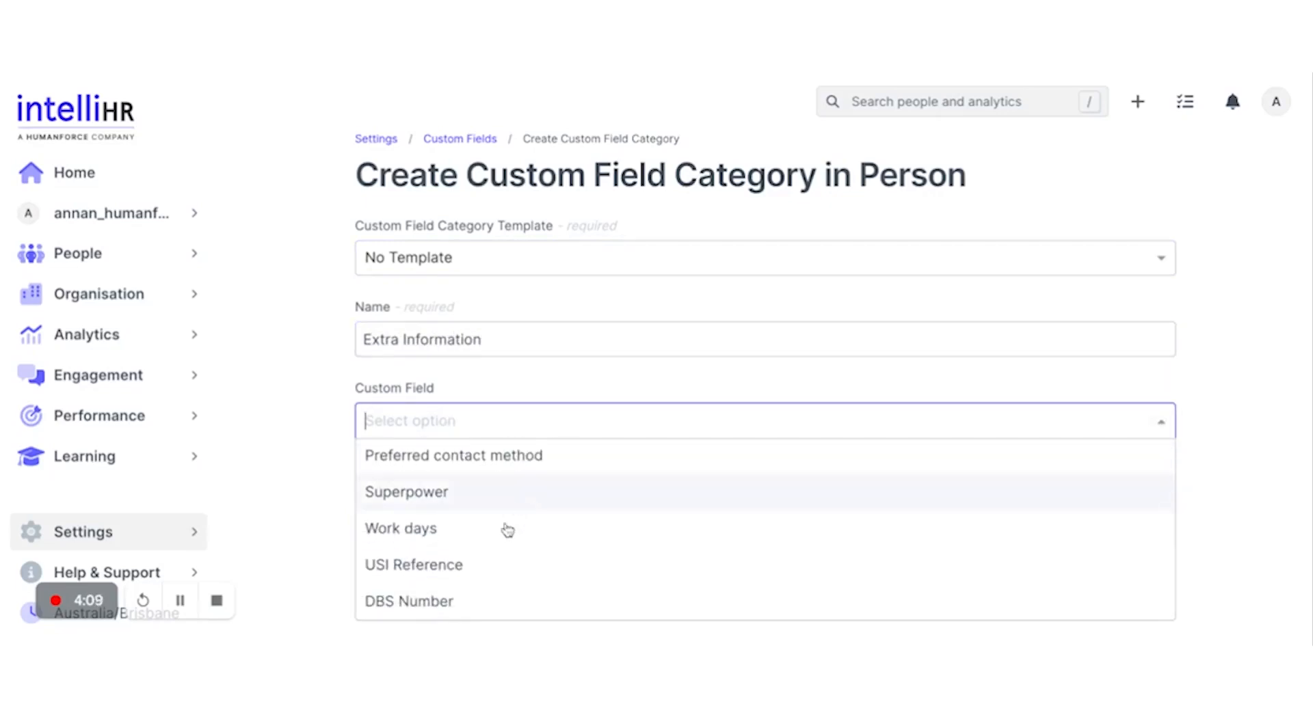
{"action": "left_click", "coordinate": [465, 602]}
{"action": "left_click", "coordinate": [393, 527]}
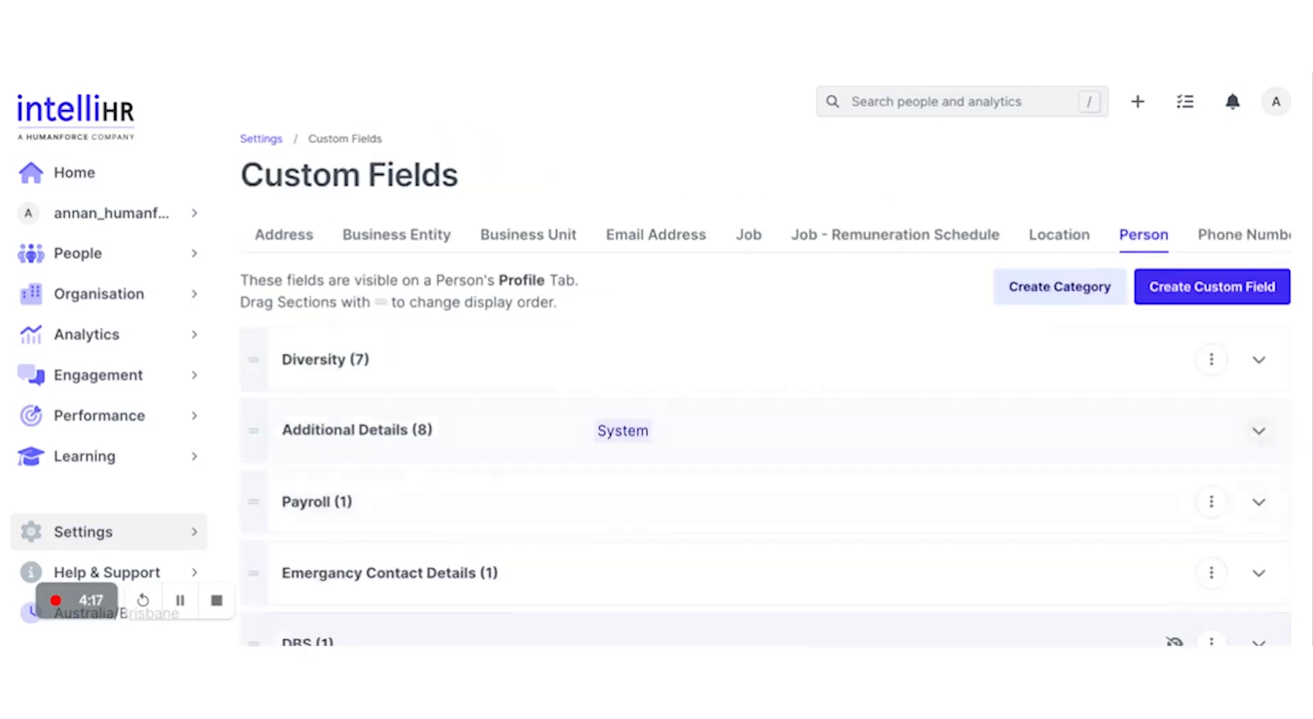
Step: Expand Extra Information to check it lists the DBS Number field
{"action": "scroll", "coordinate": [426, 525], "scroll_direction": "down", "scroll_amount": 3}
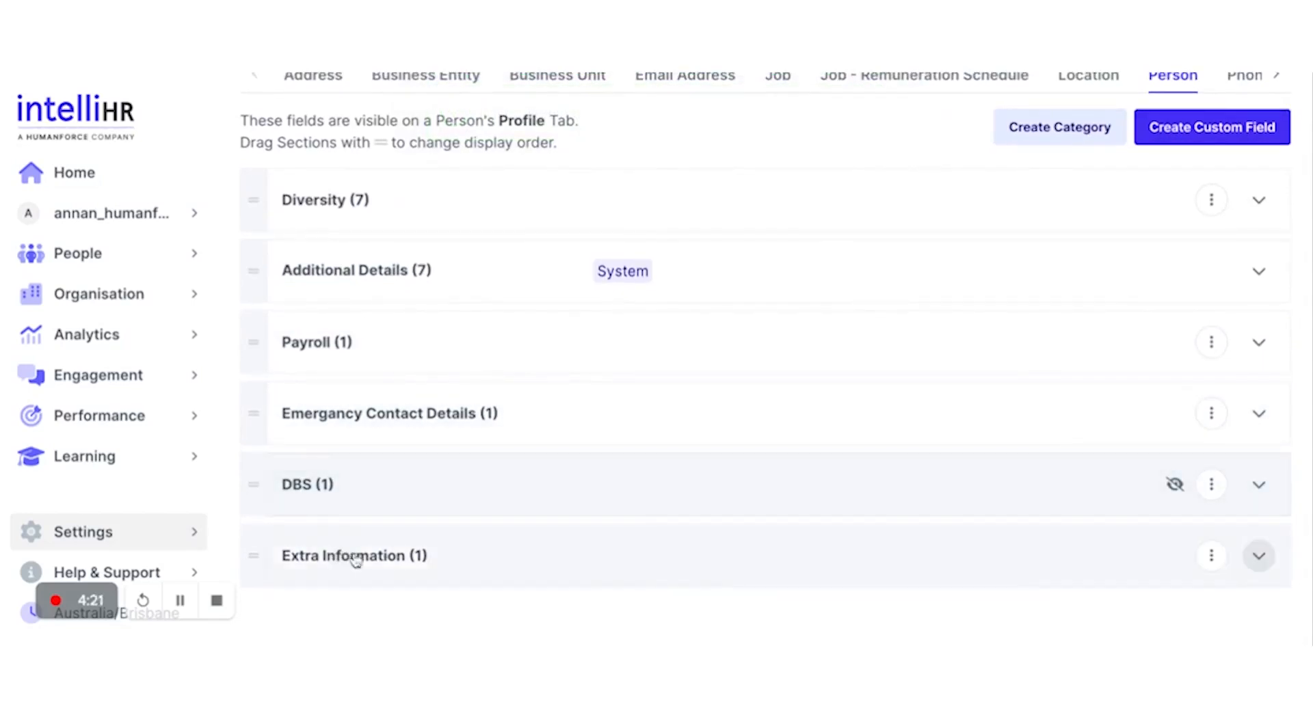
{"action": "left_click", "coordinate": [1258, 562]}
{"action": "scroll", "coordinate": [1260, 560], "scroll_direction": "down", "scroll_amount": 1}
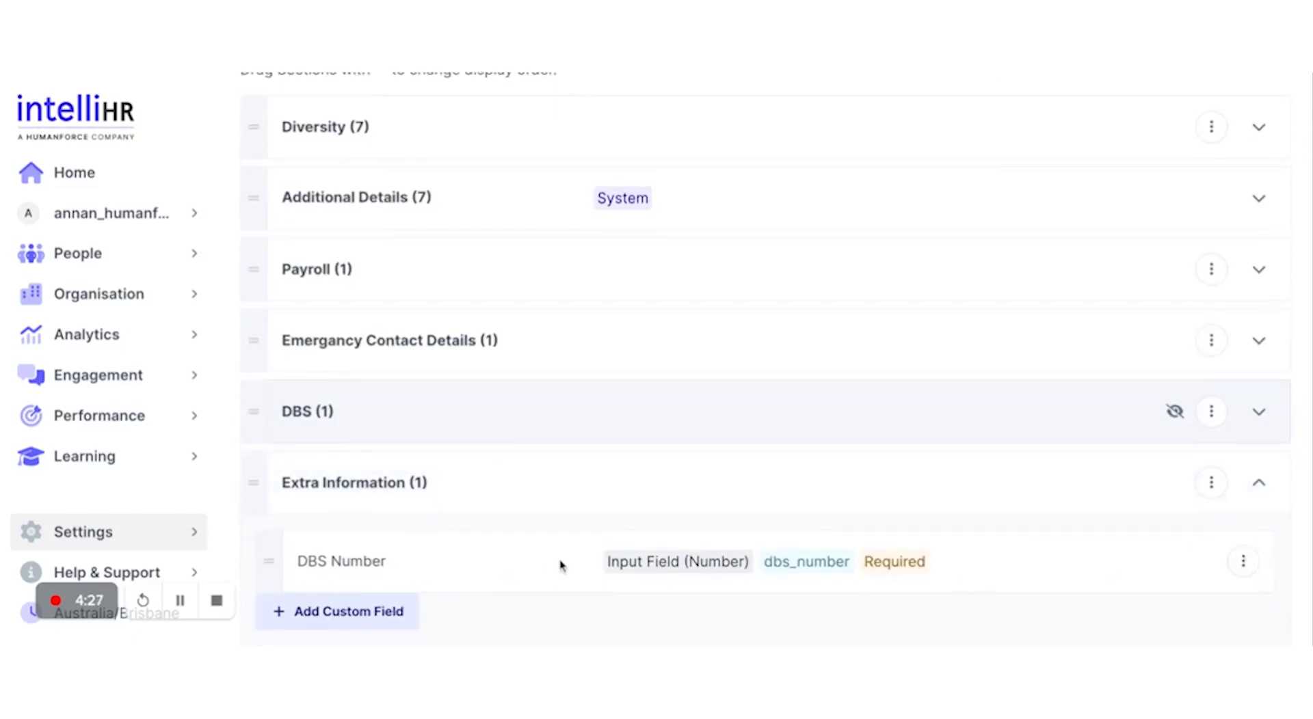
{"action": "scroll", "coordinate": [560, 565], "scroll_direction": "up", "scroll_amount": 3}
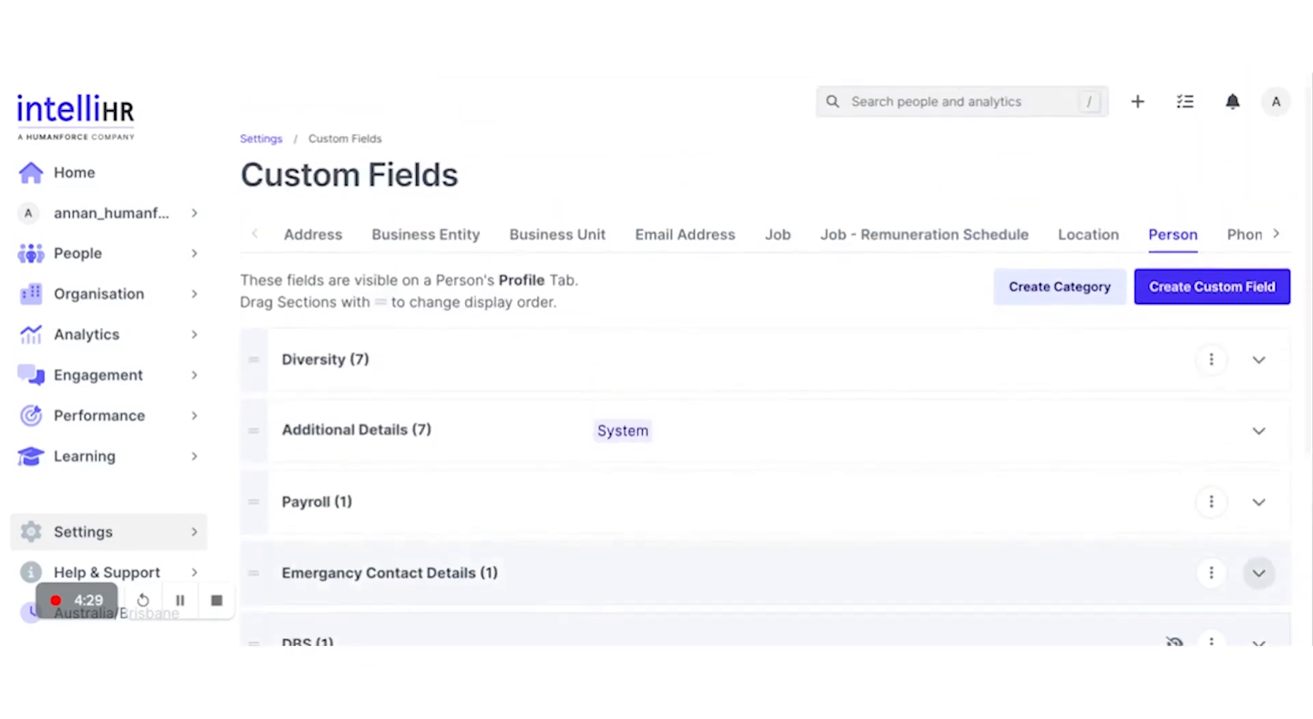
Step: Browse the Job - Remuneration Schedule, Job, Email Address and Location custom field tabs
{"action": "left_click", "coordinate": [901, 231]}
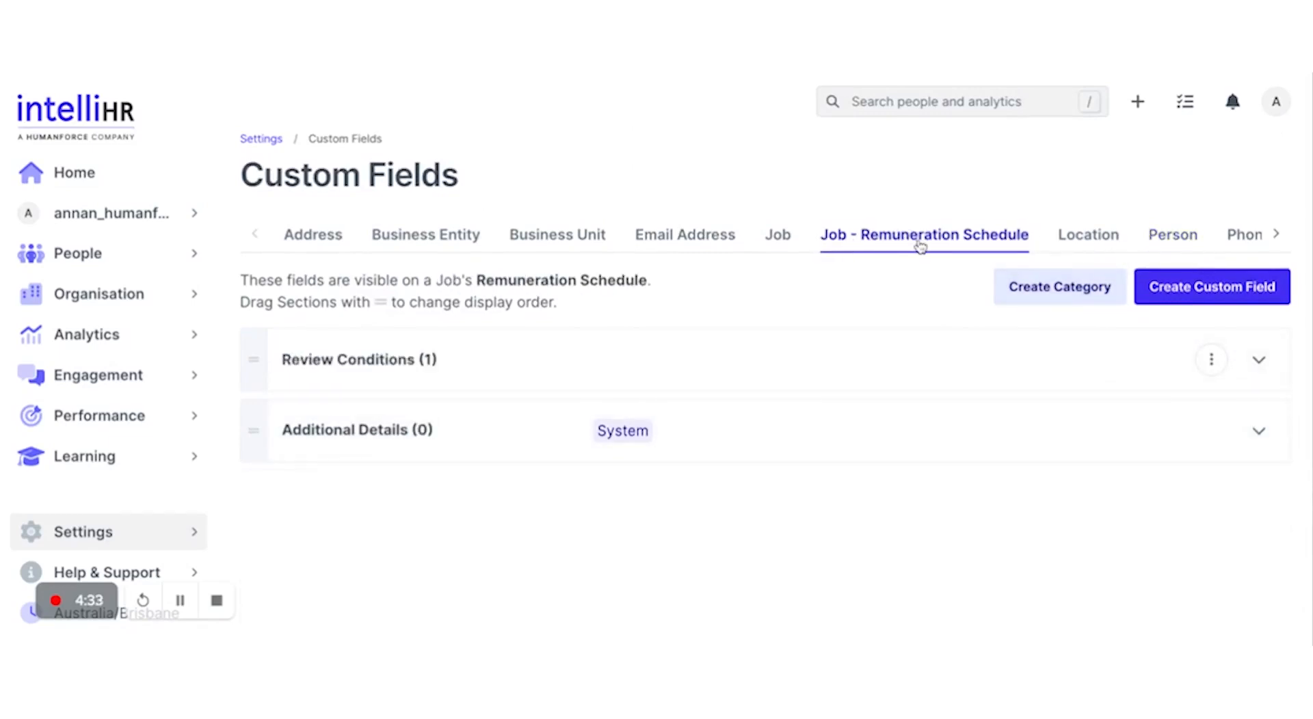
{"action": "left_click", "coordinate": [782, 246]}
{"action": "left_click", "coordinate": [729, 248]}
{"action": "left_click", "coordinate": [1089, 236]}
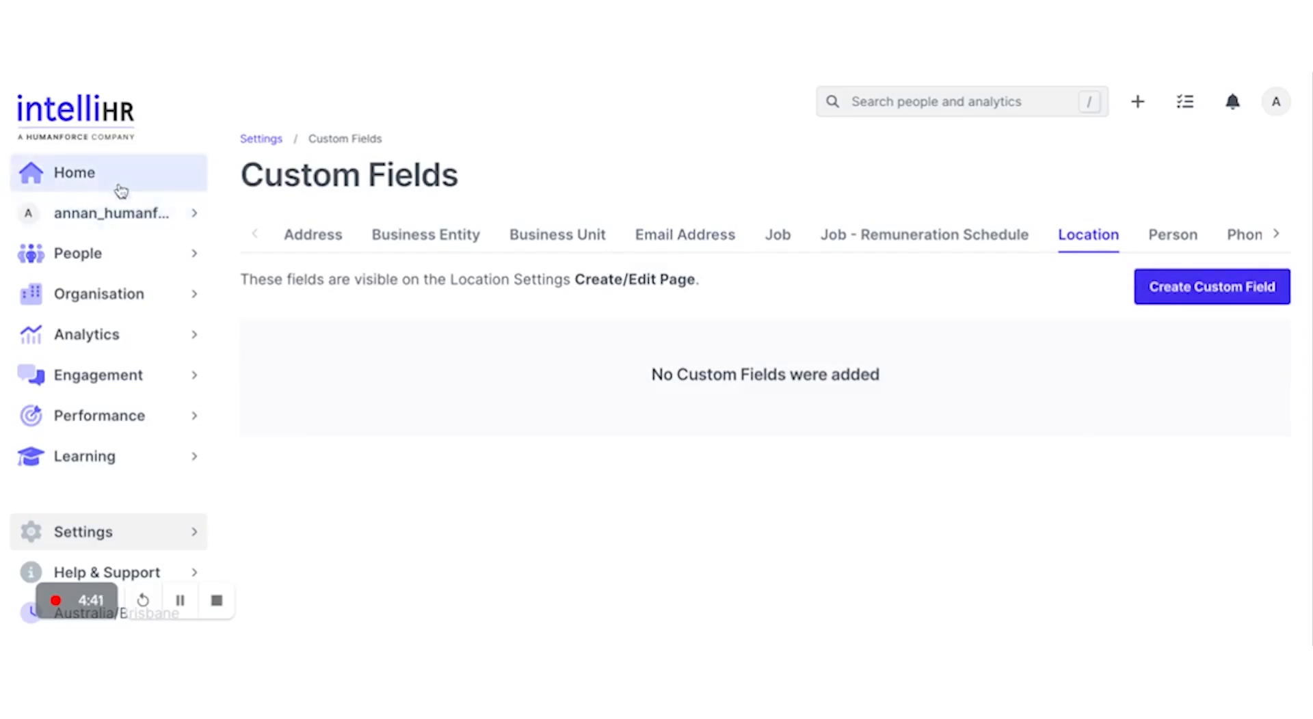
{"action": "left_click", "coordinate": [121, 218]}
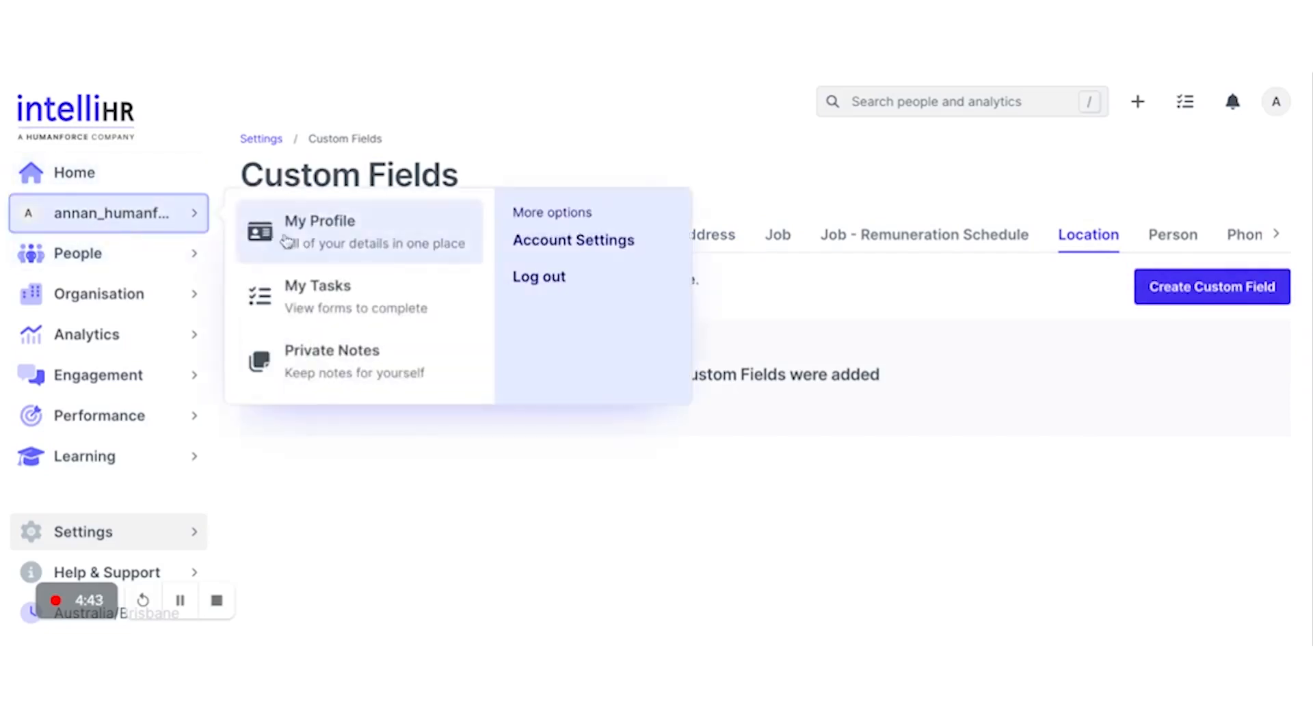
Step: From My Profile, open the Update Extra Information form showing the required DBS Number entry
{"action": "left_click", "coordinate": [289, 241]}
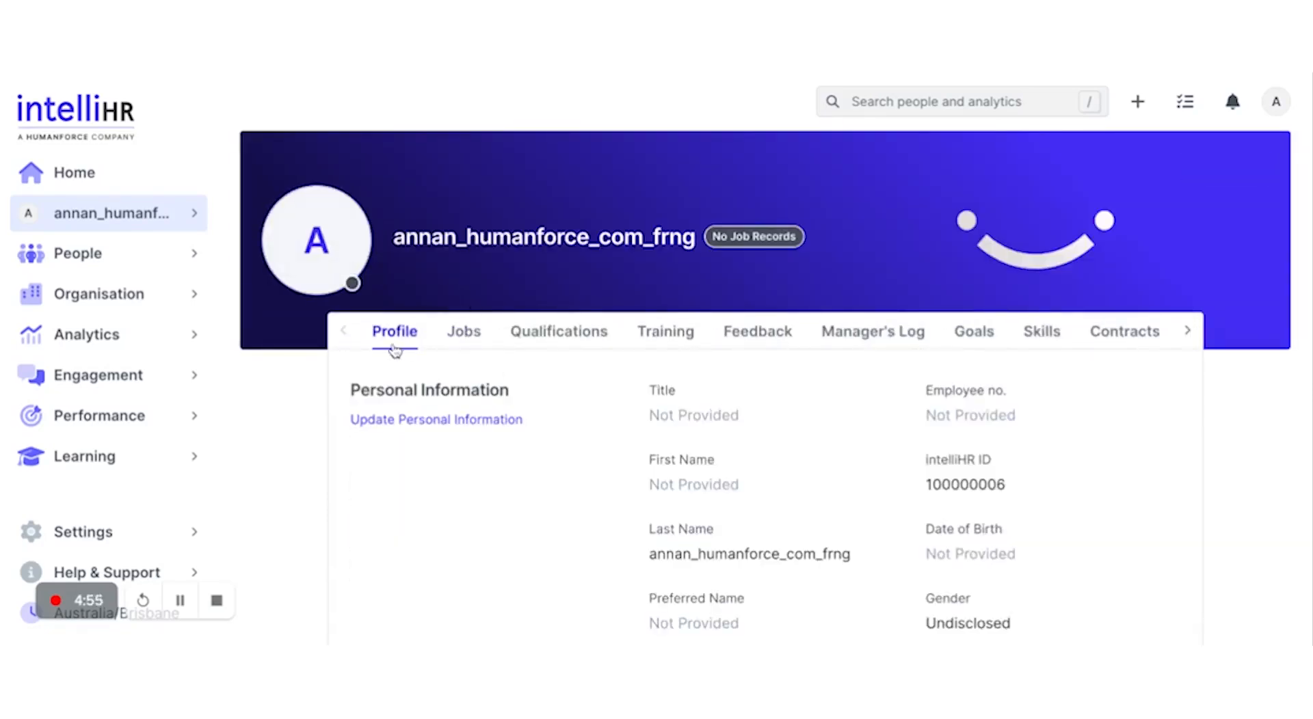
{"action": "scroll", "coordinate": [528, 422], "scroll_direction": "down", "scroll_amount": 10}
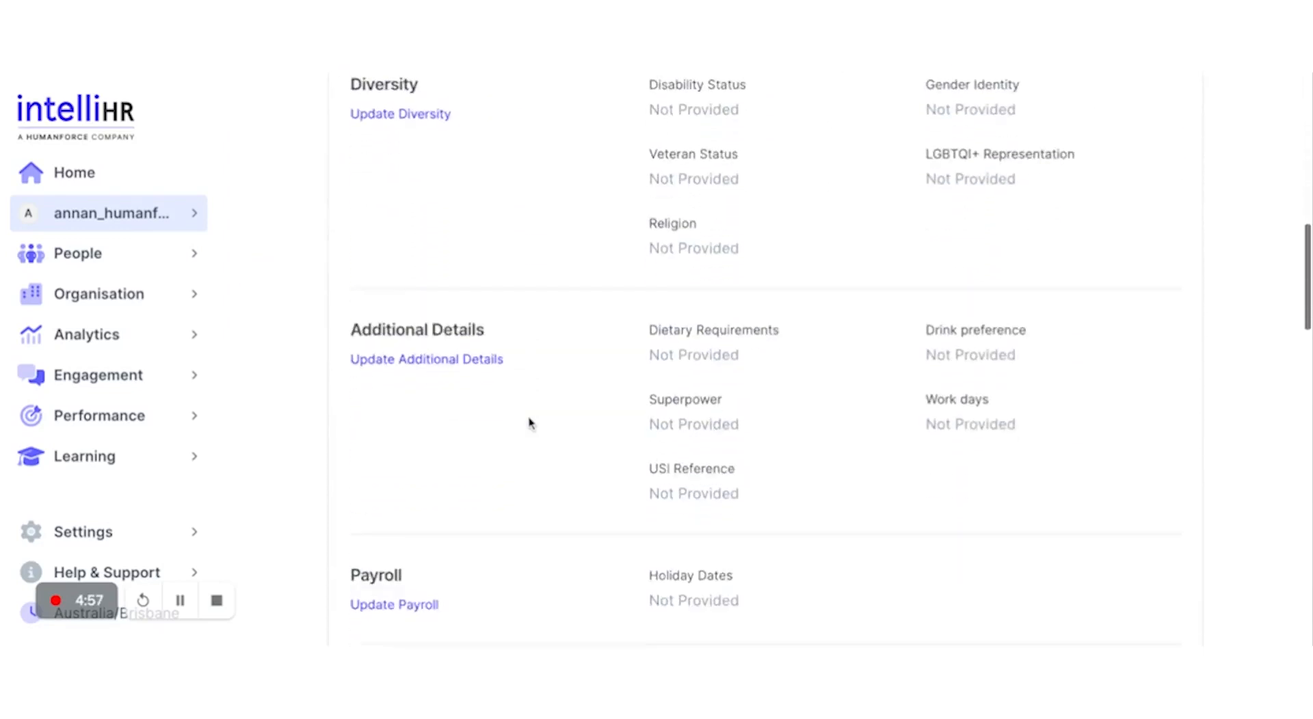
{"action": "scroll", "coordinate": [500, 332], "scroll_direction": "down", "scroll_amount": 4}
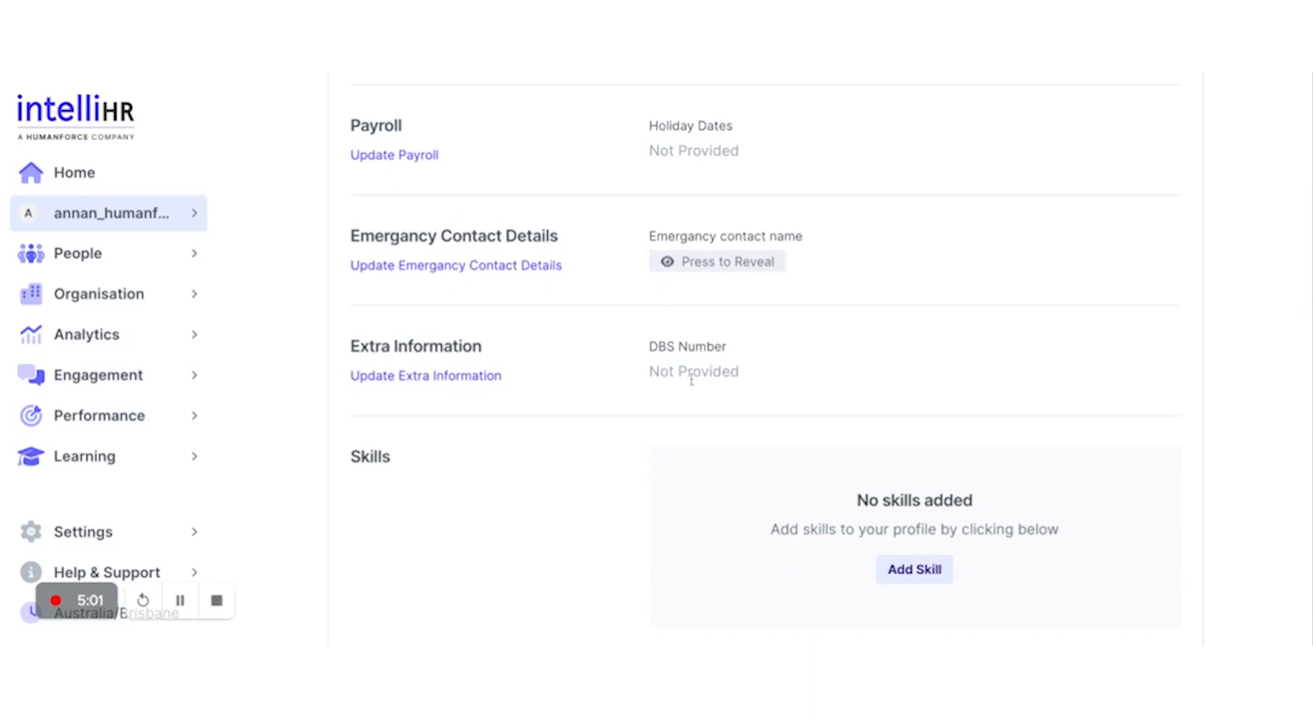
{"action": "left_click", "coordinate": [460, 378]}
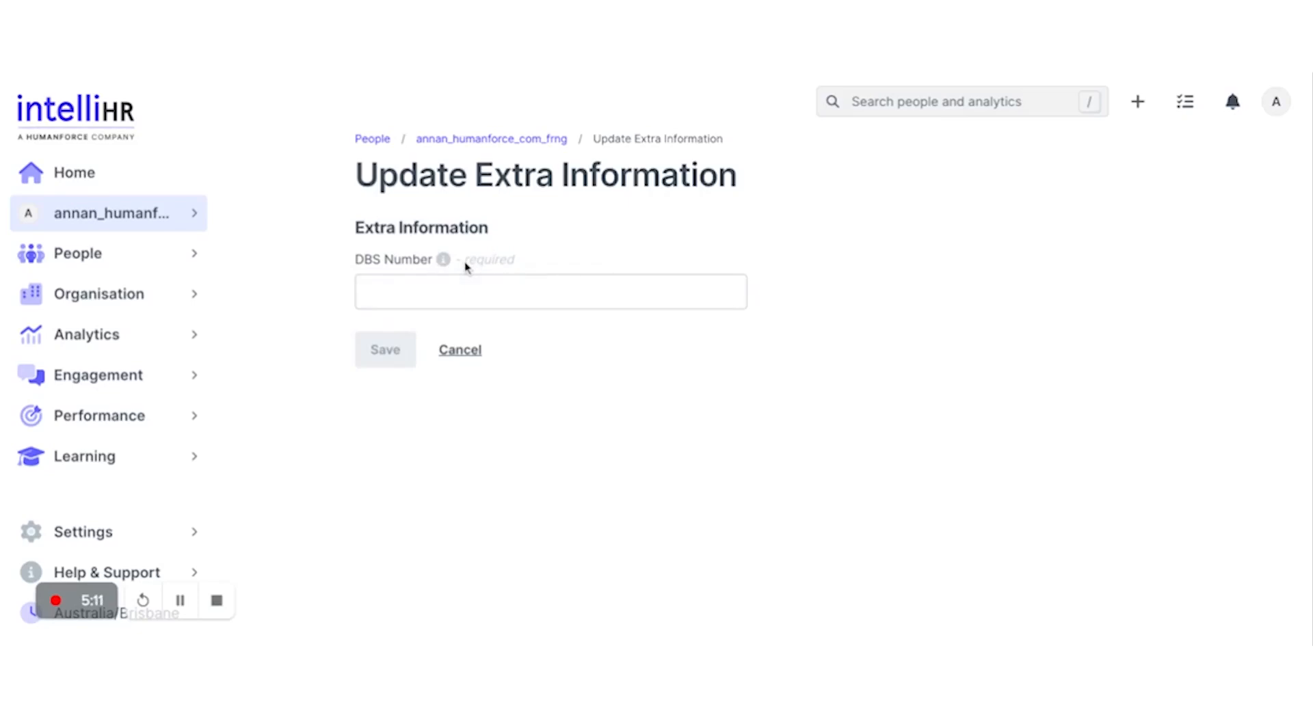
Step: Check the DBS Number field and its info tip, then cancel the form without saving
{"action": "left_click", "coordinate": [484, 285]}
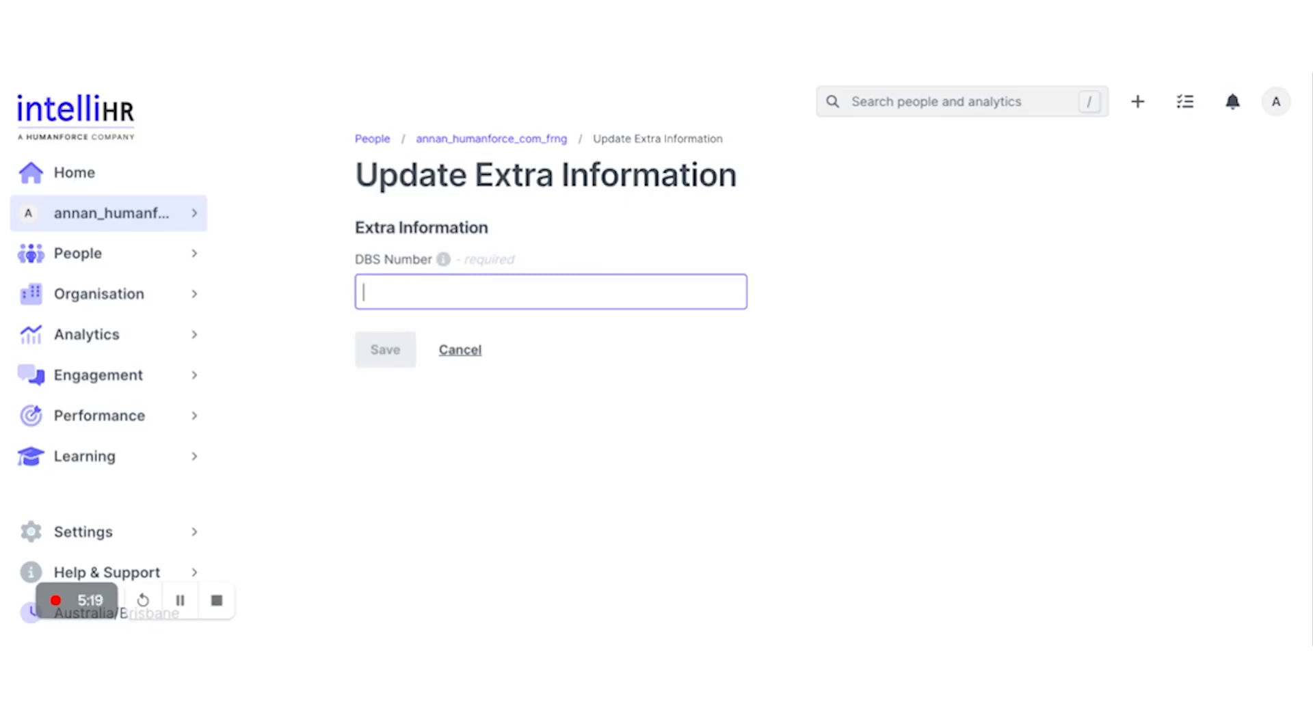
{"action": "mouse_move", "coordinate": [445, 263]}
{"action": "left_click", "coordinate": [462, 351]}
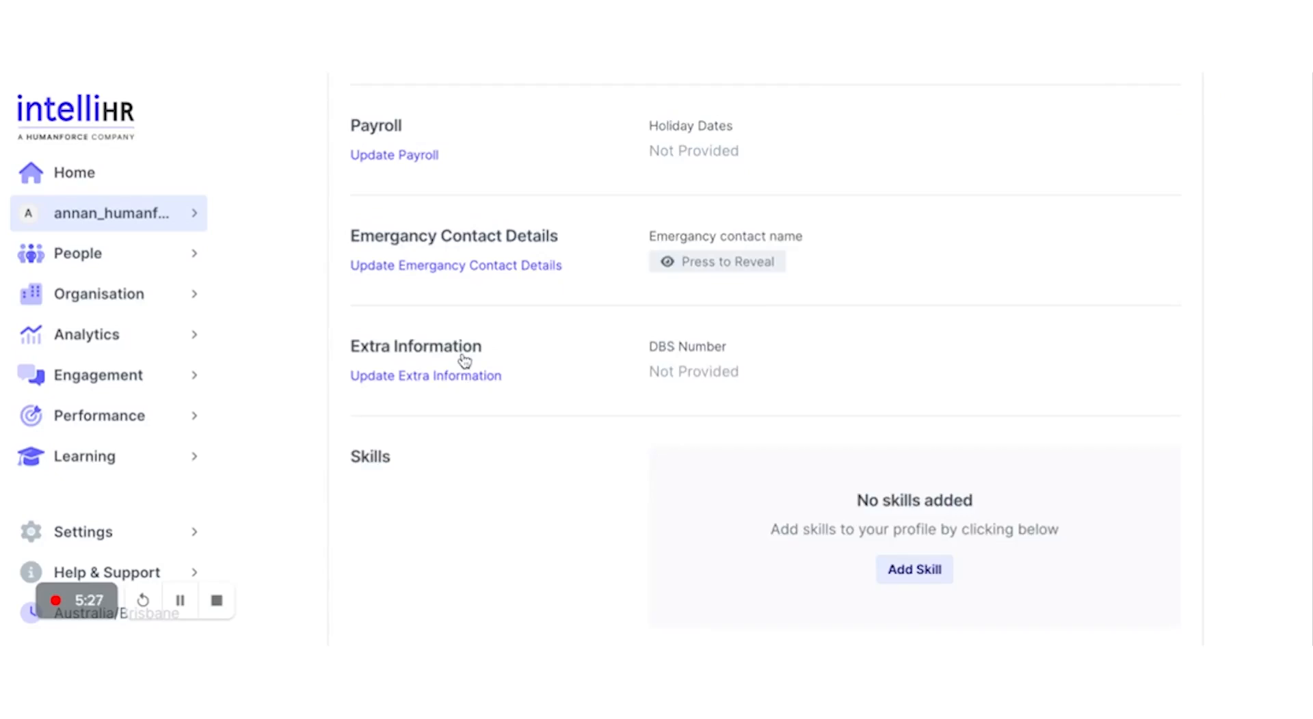
Step: Go to Settings > Custom Fields and show the Person custom field categories
{"action": "scroll", "coordinate": [465, 360], "scroll_direction": "up", "scroll_amount": 6}
{"action": "left_click", "coordinate": [118, 532]}
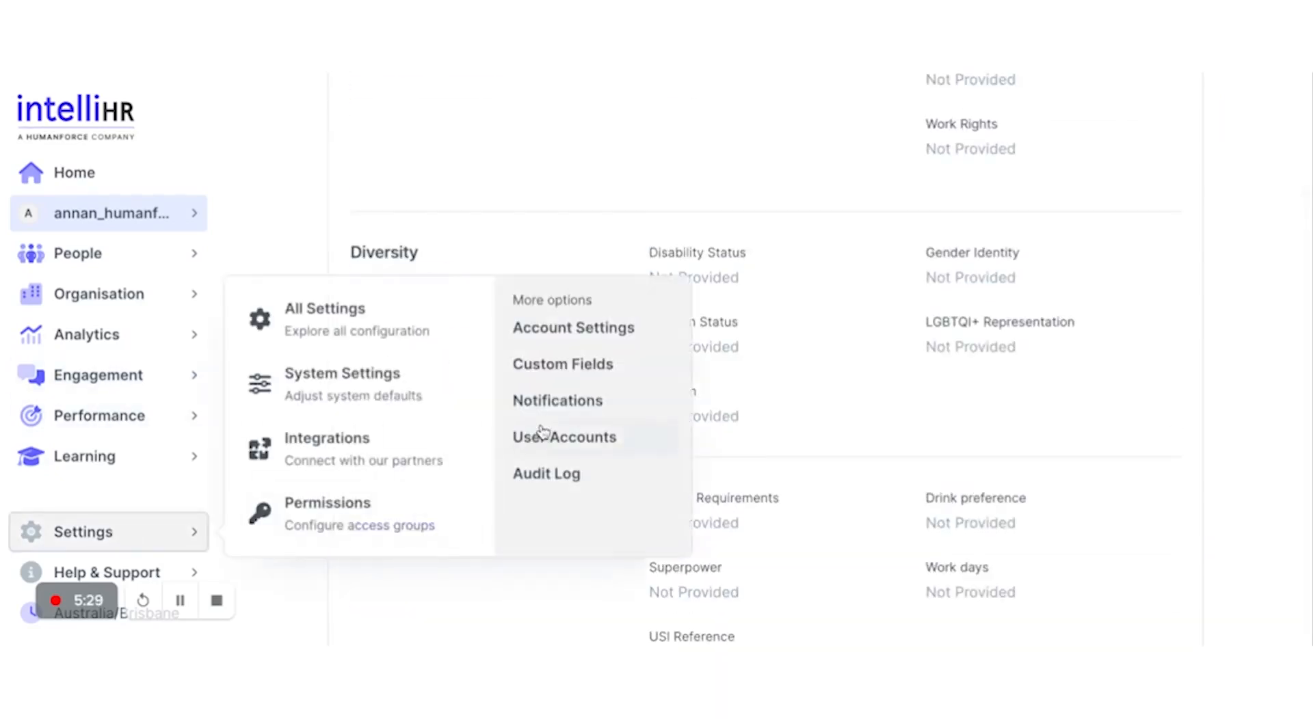
{"action": "left_click", "coordinate": [563, 371]}
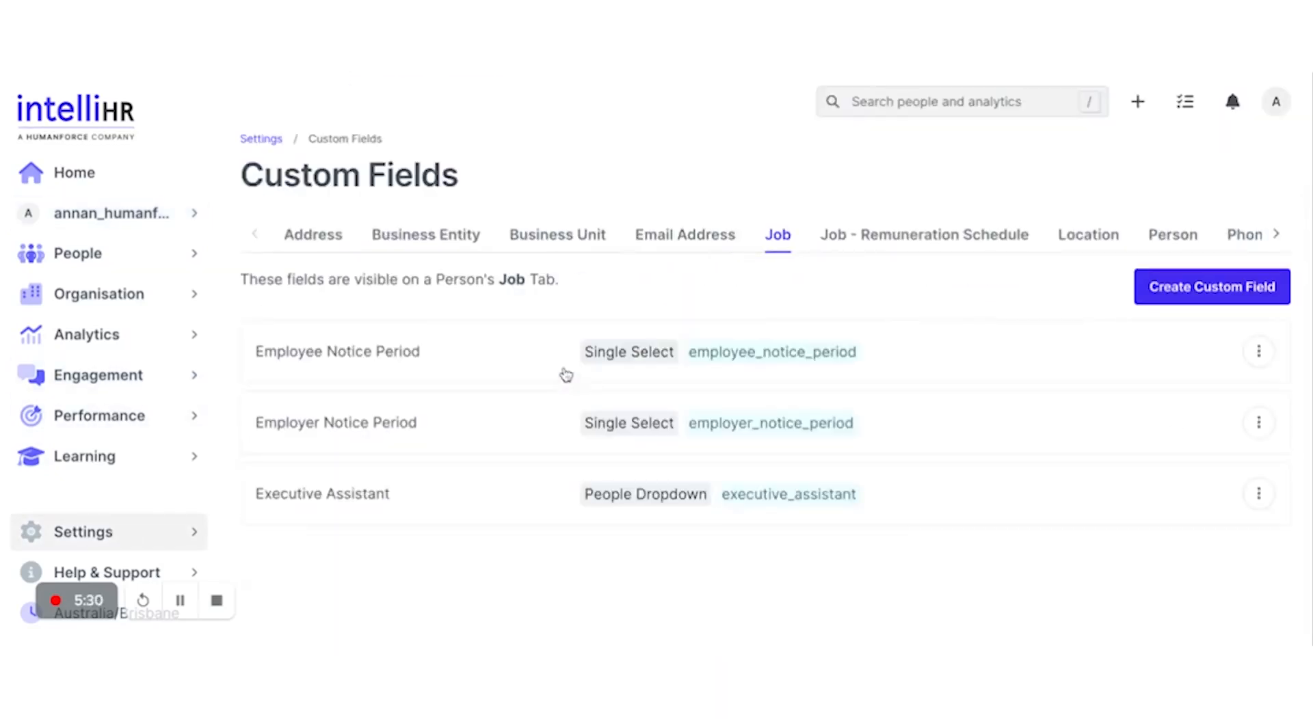
{"action": "left_click", "coordinate": [1155, 234]}
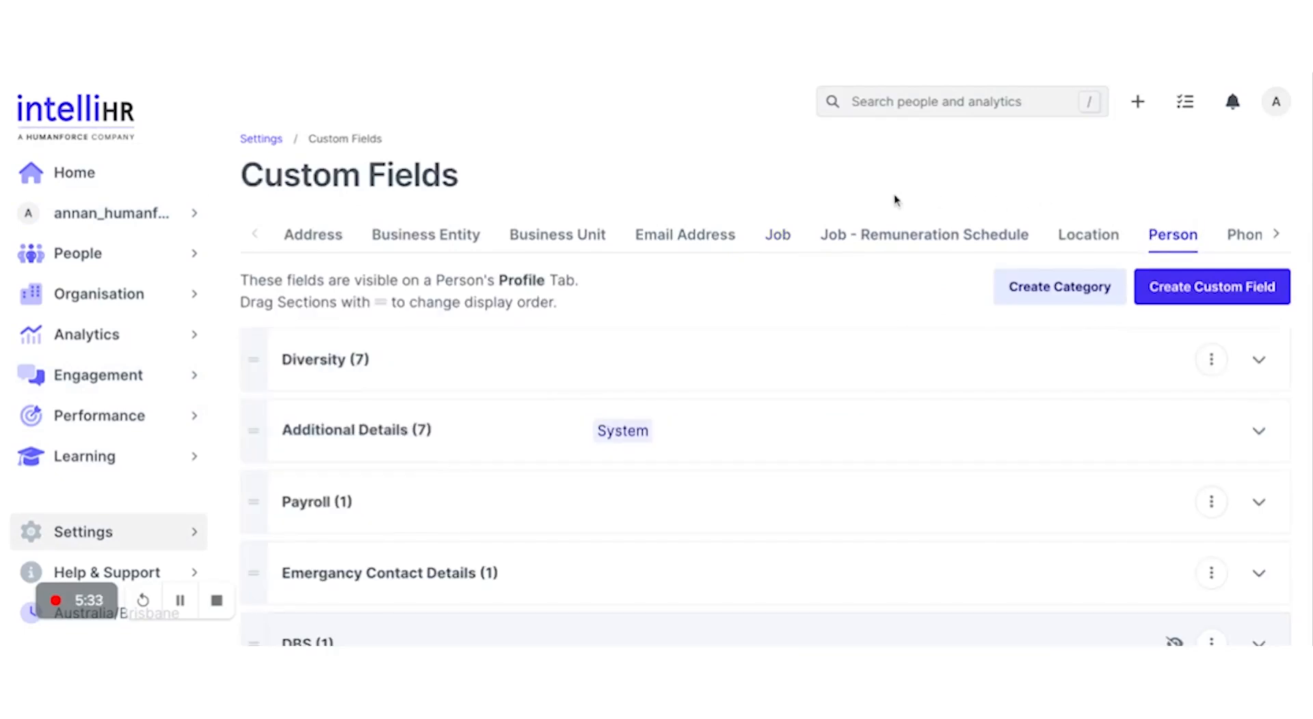